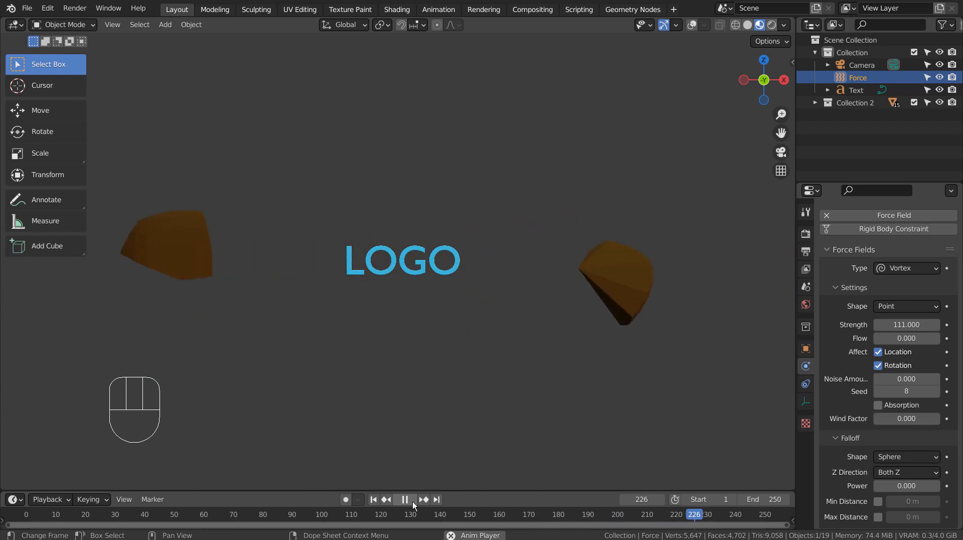
Stop playback and rewind to frame 1, and hide the Force and Text objects and Collection 2.
{"action": "left_click", "coordinate": [412, 500]}
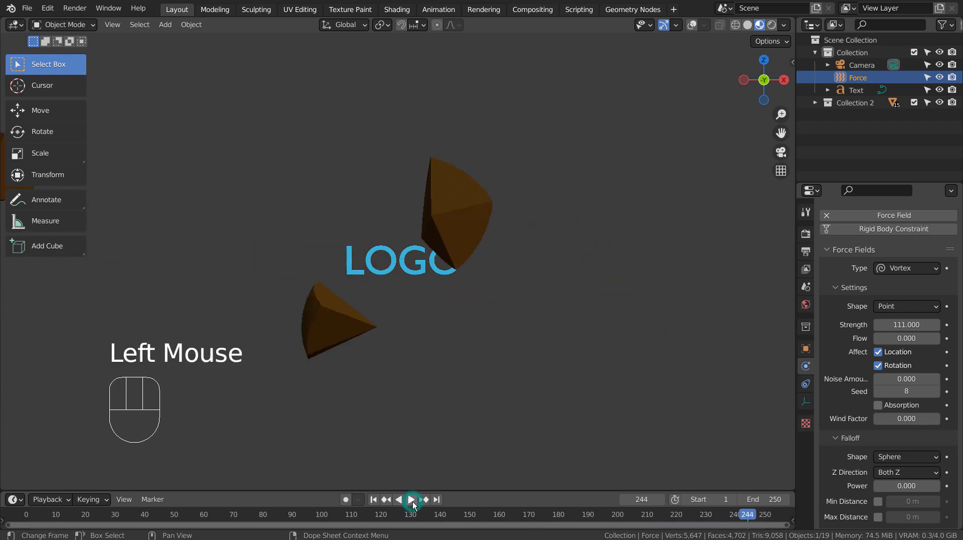
{"action": "double_click", "coordinate": [371, 500]}
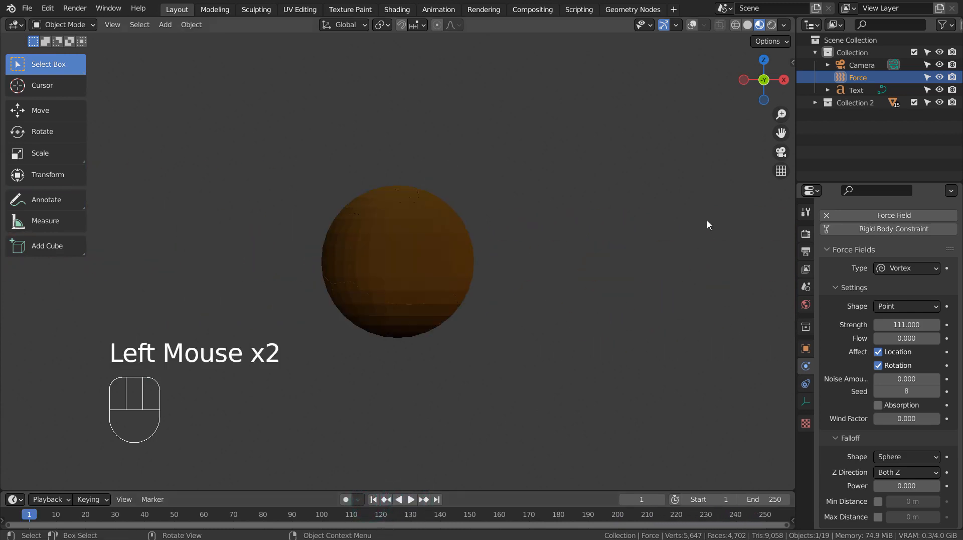
{"action": "left_click", "coordinate": [859, 81]}
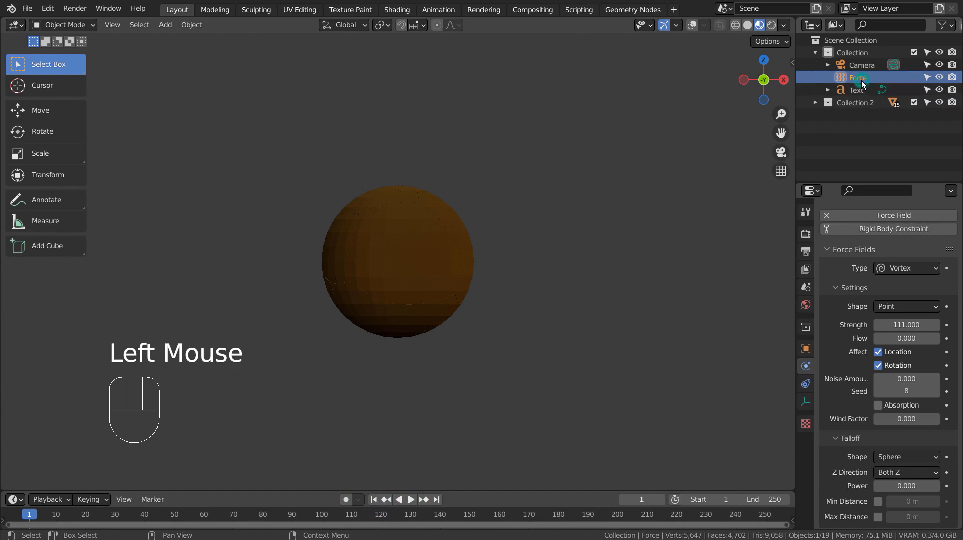
{"action": "key", "text": "h"}
{"action": "left_click", "coordinate": [860, 89]}
{"action": "key", "text": "h"}
{"action": "left_click", "coordinate": [860, 100]}
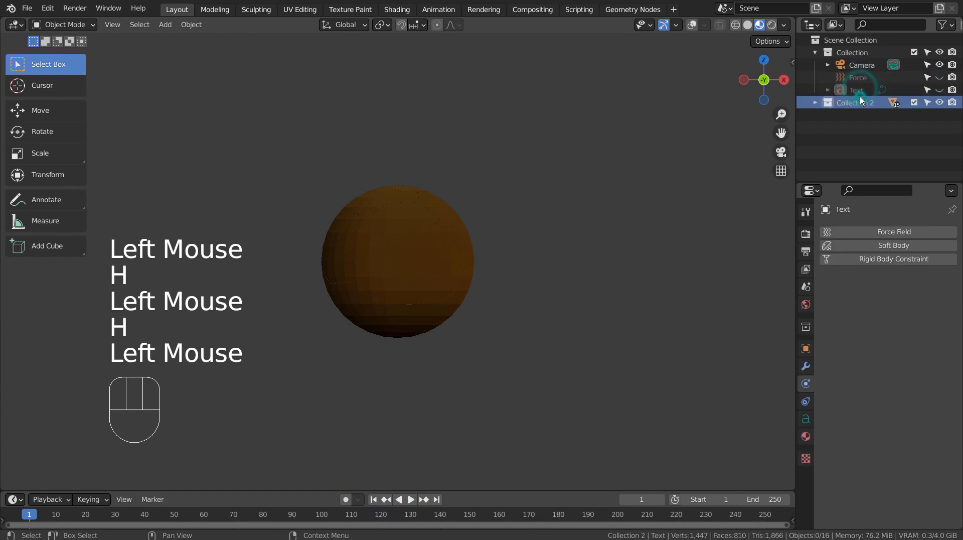
{"action": "left_click", "coordinate": [859, 104]}
{"action": "key", "text": "h"}
{"action": "left_click", "coordinate": [435, 284]}
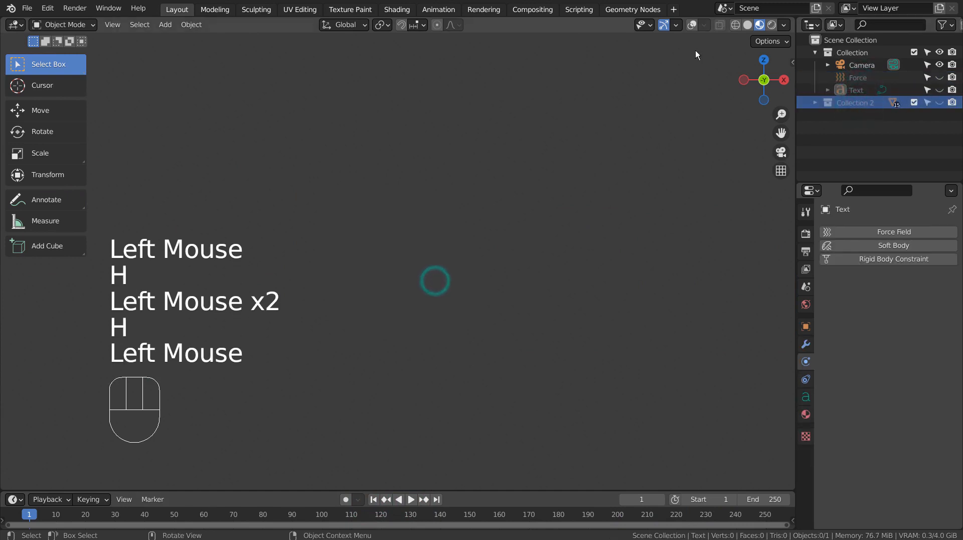
Turn on the viewport overlays and add a text object at the world origin.
{"action": "left_click", "coordinate": [694, 24]}
{"action": "key", "text": "shift+a"}
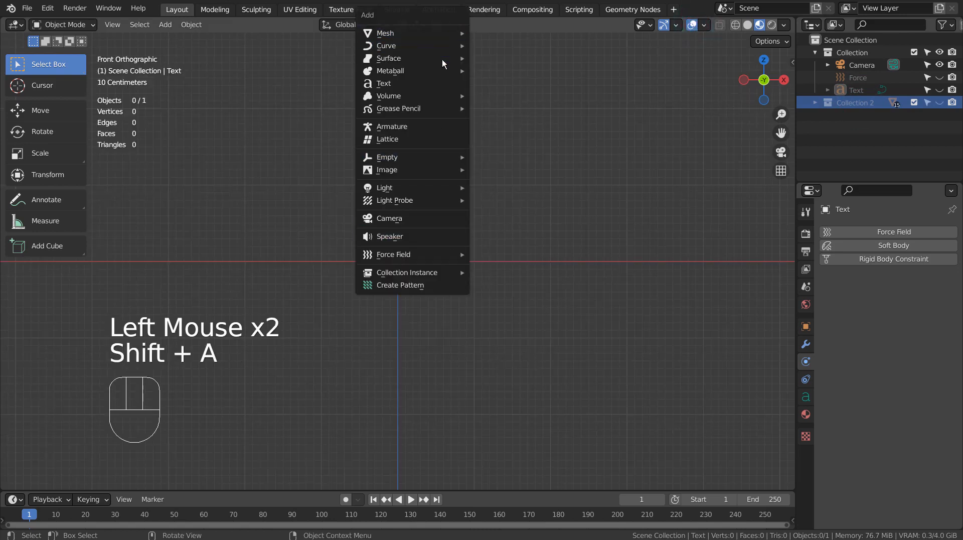
{"action": "left_click", "coordinate": [439, 82]}
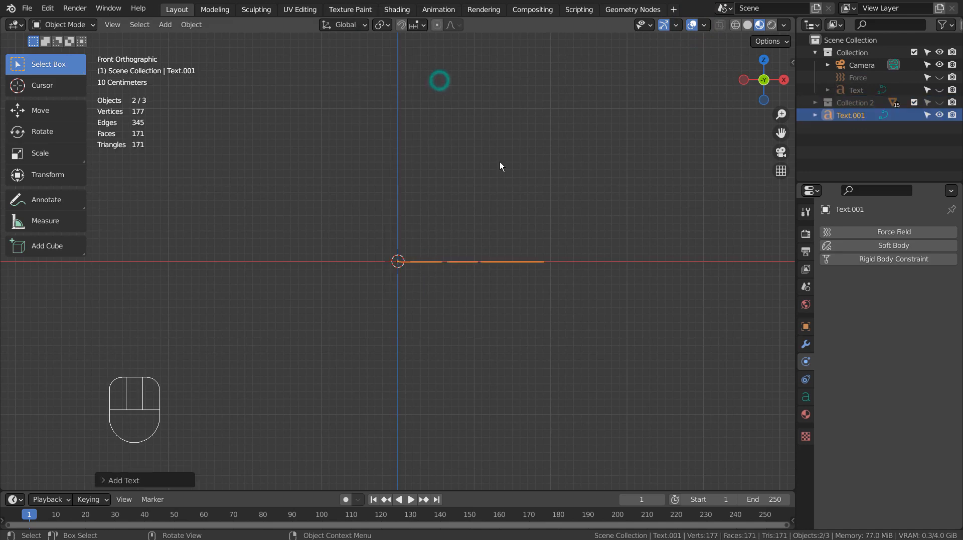
Replace the new text object's content with LOGO and rotate it to stand upright, facing the front view.
{"action": "middle_click_drag", "start_coordinate": [500, 162], "coordinate": [501, 232]}
{"action": "key", "text": "Tab"}
{"action": "key", "text": "BackSpace"}
{"action": "key", "text": "BackSpace"}
{"action": "key", "text": "BackSpace"}
{"action": "key", "text": "BackSpace"}
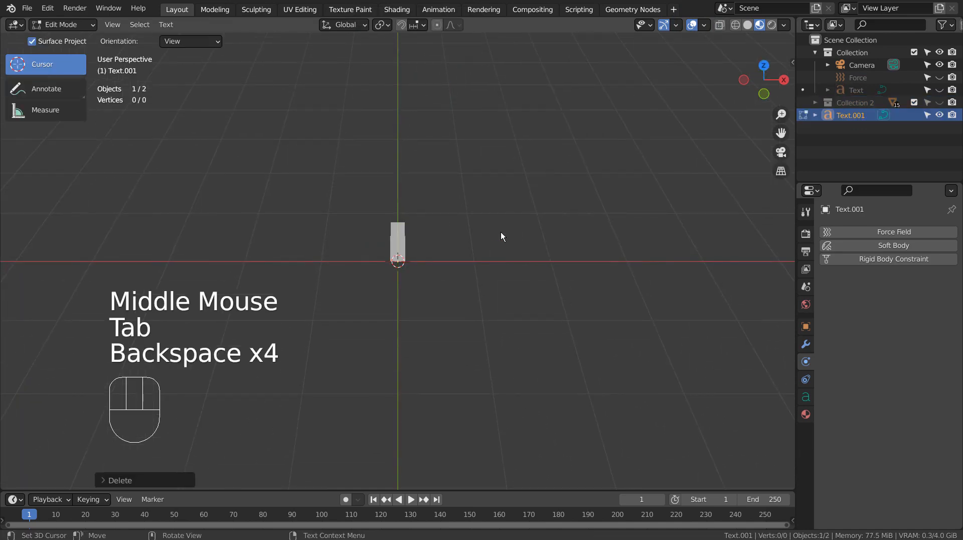
{"action": "key", "text": "BackSpace"}
{"action": "type", "text": "L"}
{"action": "key", "text": "BackSpace"}
{"action": "type", "text": "LOGO"}
{"action": "key", "text": "Tab"}
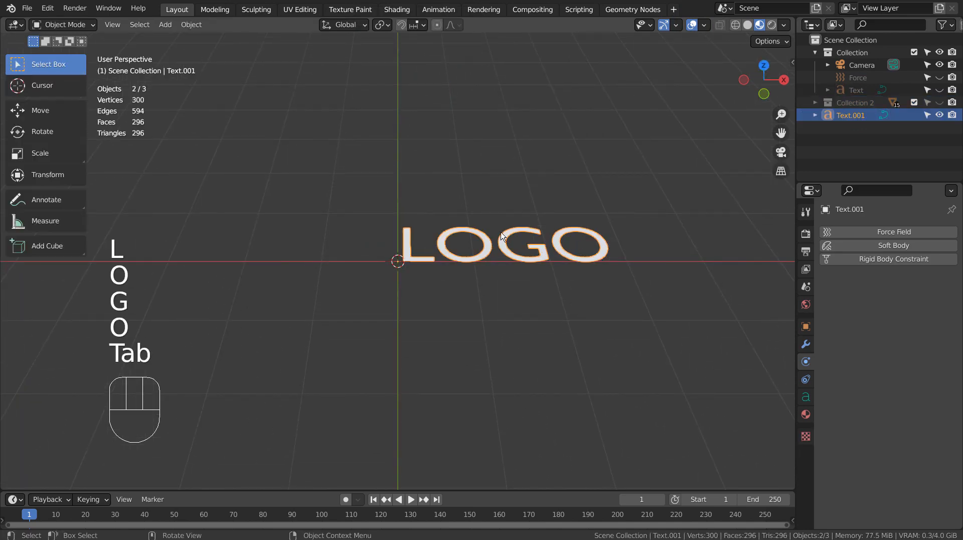
{"action": "key", "text": "r"}
{"action": "left_click", "coordinate": [500, 234]}
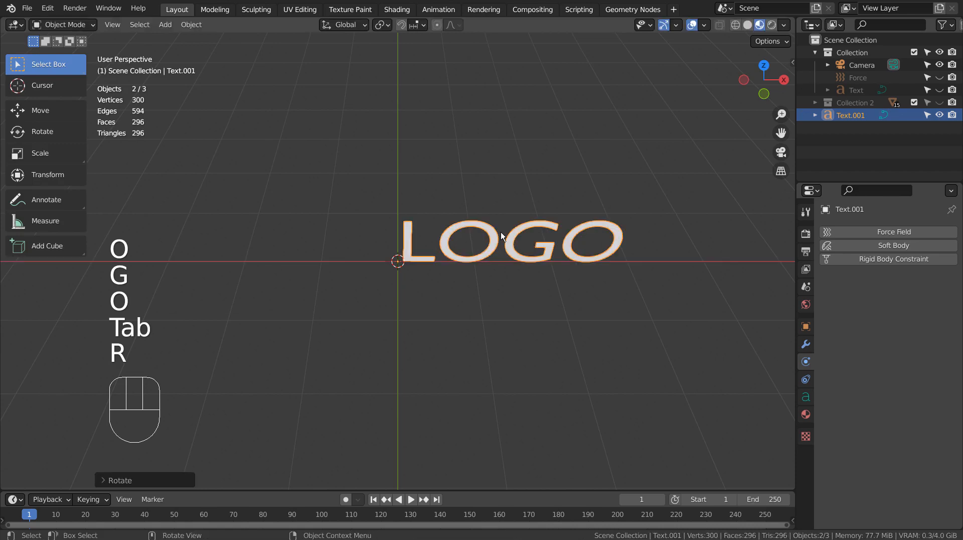
Extrude the LOGO text by 0.132 m and give it a round bevel 0.023 m deep.
{"action": "left_click", "coordinate": [802, 400]}
{"action": "left_click", "coordinate": [908, 391], "text": "shift"}
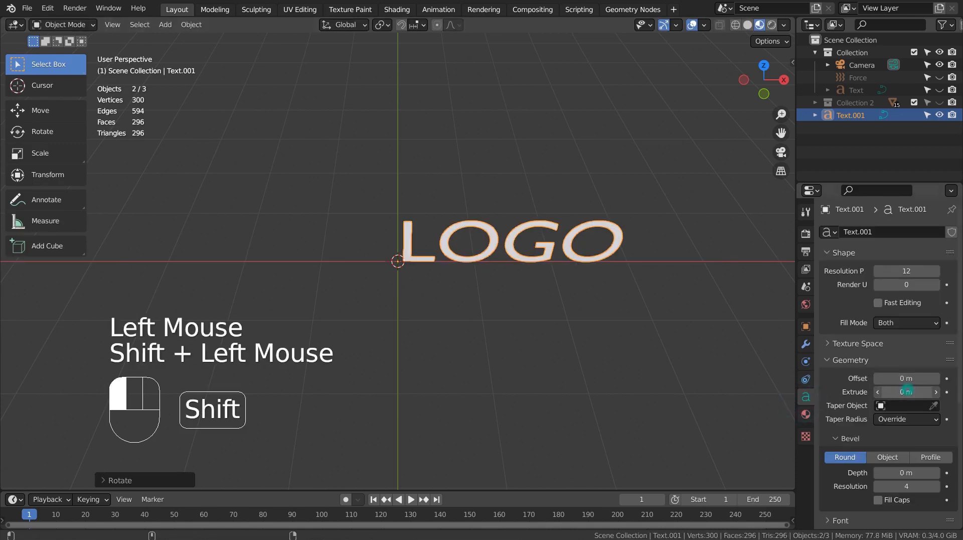
{"action": "left_click_drag", "start_coordinate": [907, 390], "coordinate": [908, 398], "text": "shift"}
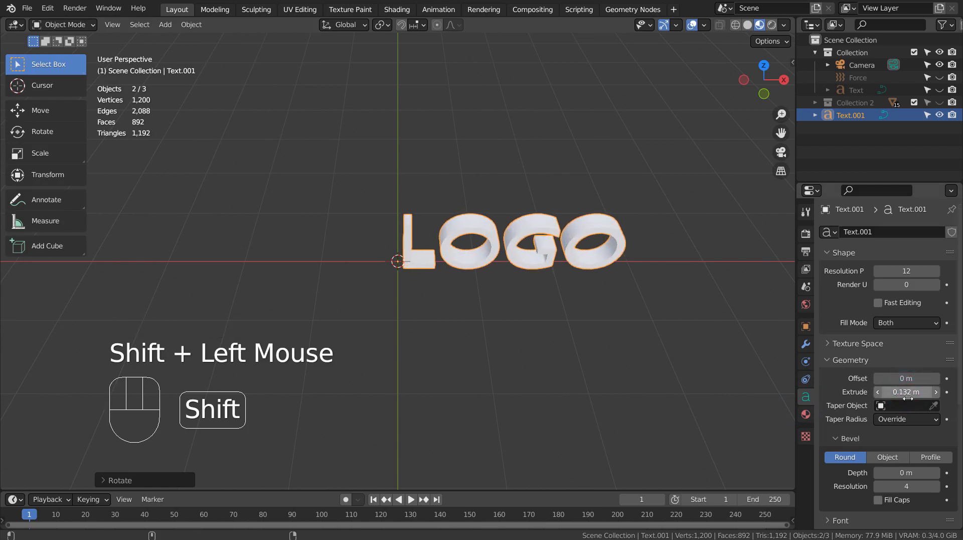
{"action": "left_click_drag", "start_coordinate": [896, 473], "coordinate": [895, 474], "text": "shift"}
Centre the LOGO text on the origin, moving it about -1.33 m along X and about -0.33 m along Z.
{"action": "middle_click", "coordinate": [604, 346]}
{"action": "key", "text": "KP_1"}
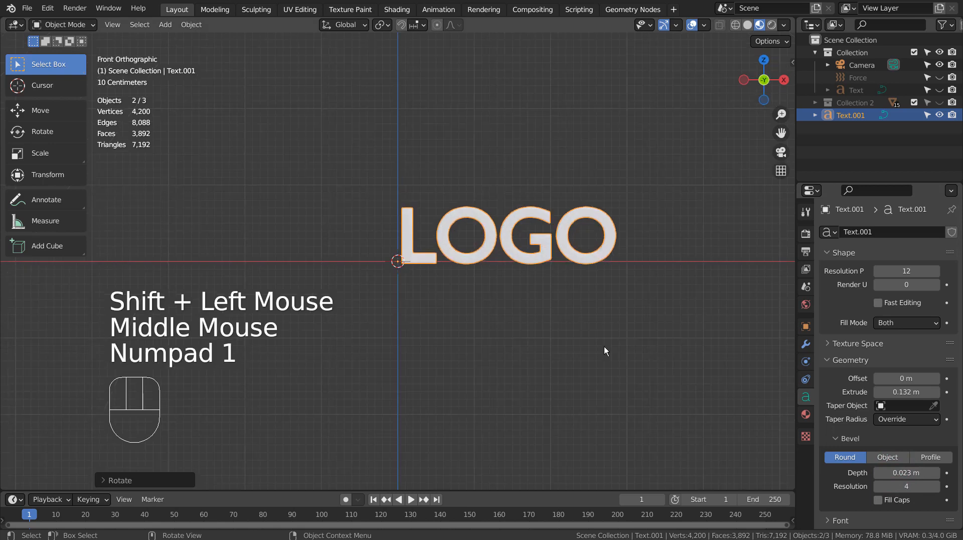
{"action": "key", "text": "g"}
{"action": "key", "text": "x"}
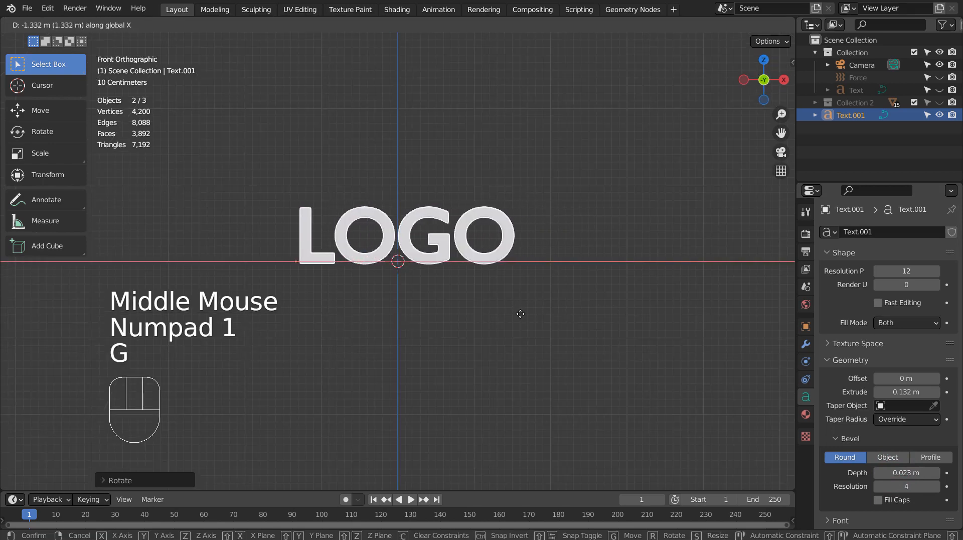
{"action": "left_click", "coordinate": [516, 314]}
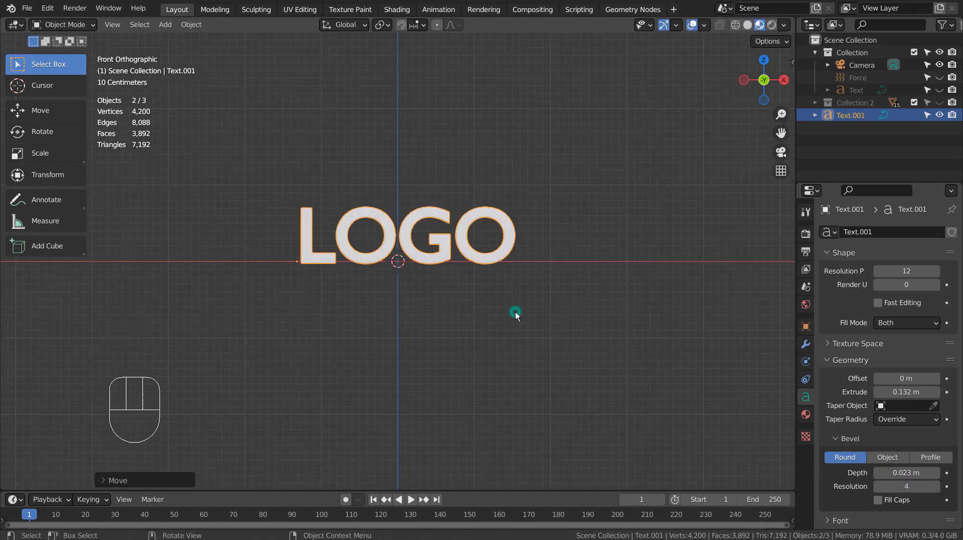
{"action": "key", "text": "g"}
{"action": "key", "text": "z"}
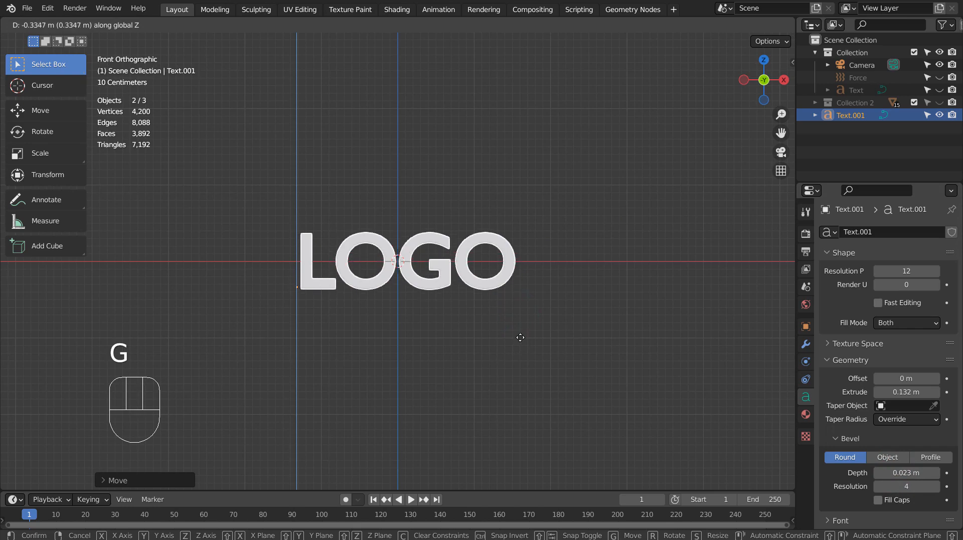
{"action": "left_click", "coordinate": [520, 337]}
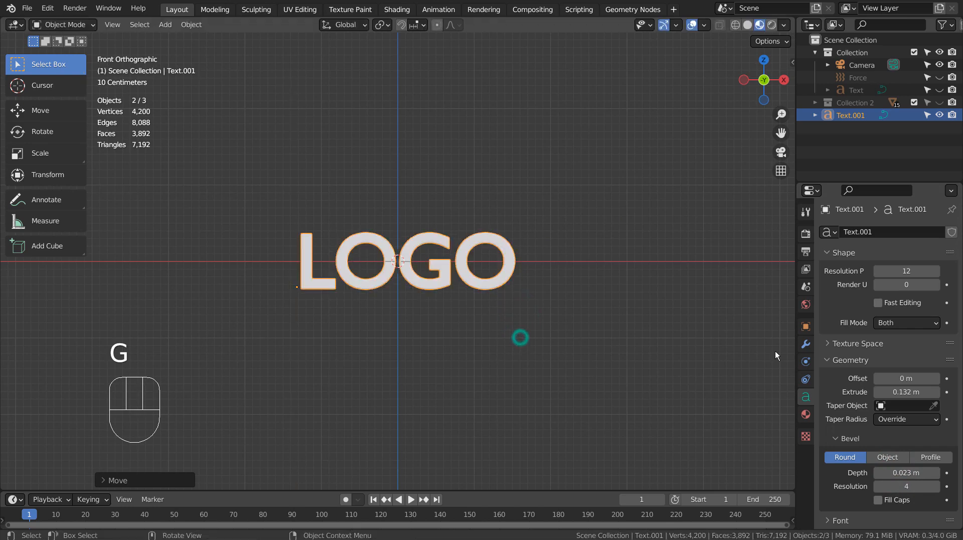
Assign the existing blue Material.002 to the LOGO text.
{"action": "left_click", "coordinate": [806, 414]}
{"action": "left_click", "coordinate": [832, 286]}
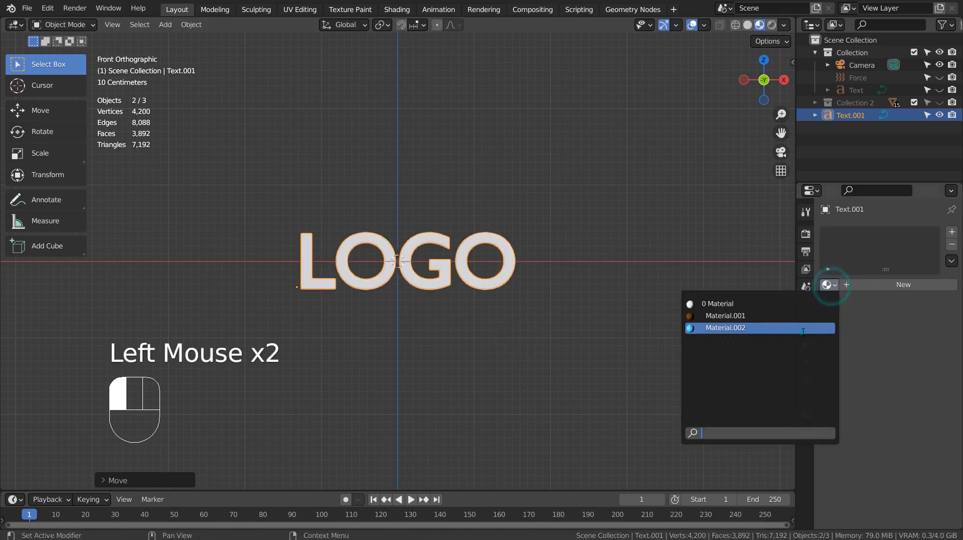
{"action": "left_click", "coordinate": [723, 327]}
{"action": "left_click", "coordinate": [602, 318]}
{"action": "mouse_move", "coordinate": [602, 318]}
{"action": "middle_mouse_down"}
{"action": "mouse_move", "coordinate": [626, 328]}
{"action": "mouse_move", "coordinate": [563, 387]}
{"action": "mouse_move", "coordinate": [544, 364]}
{"action": "mouse_move", "coordinate": [616, 324]}
{"action": "middle_mouse_up"}
{"action": "key", "text": "KP_1"}
{"action": "key", "text": "KP_2"}
{"action": "key", "text": "KP_1"}
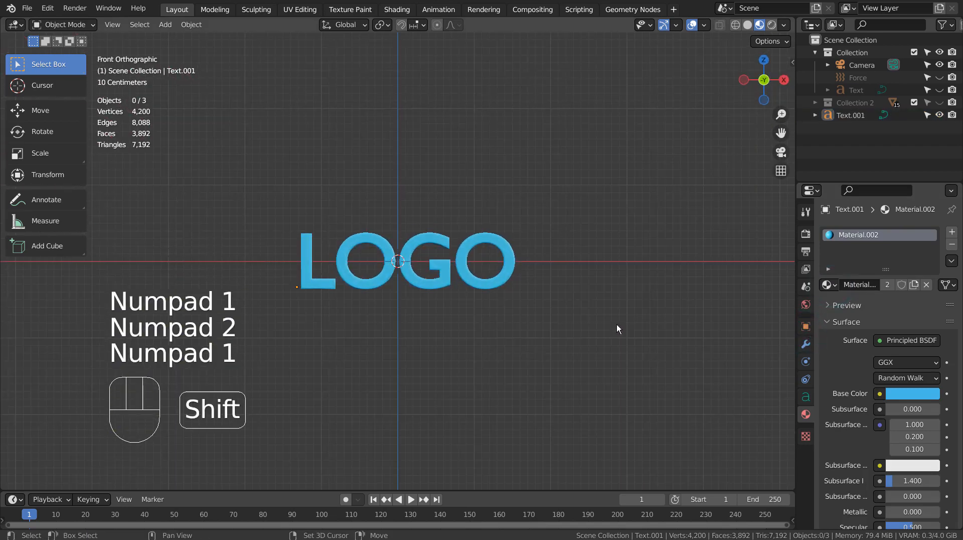
Add a UV sphere at the origin and scale it up until it encloses the LOGO text.
{"action": "key", "text": "shift+a"}
{"action": "mouse_move", "coordinate": [601, 270]}
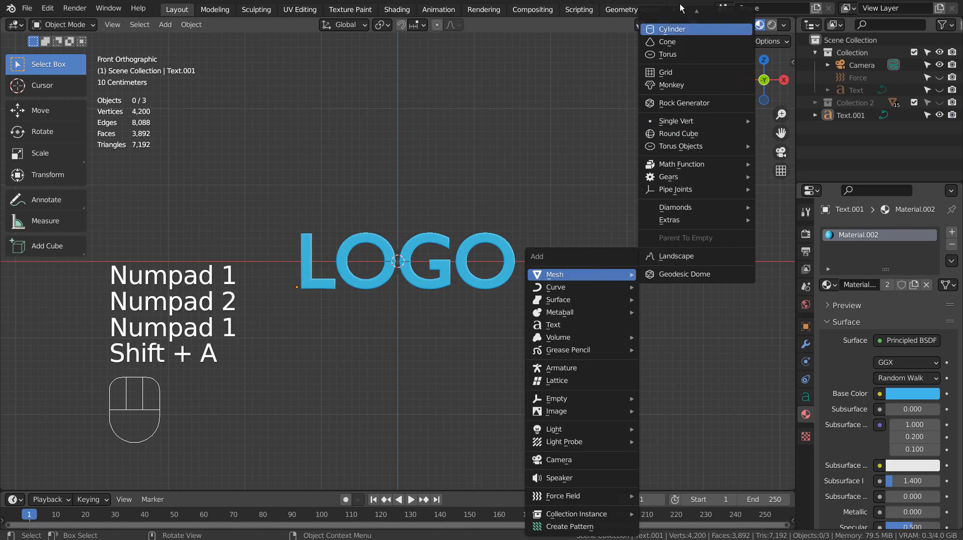
{"action": "mouse_move", "coordinate": [679, 4]}
{"action": "left_click", "coordinate": [681, 51]}
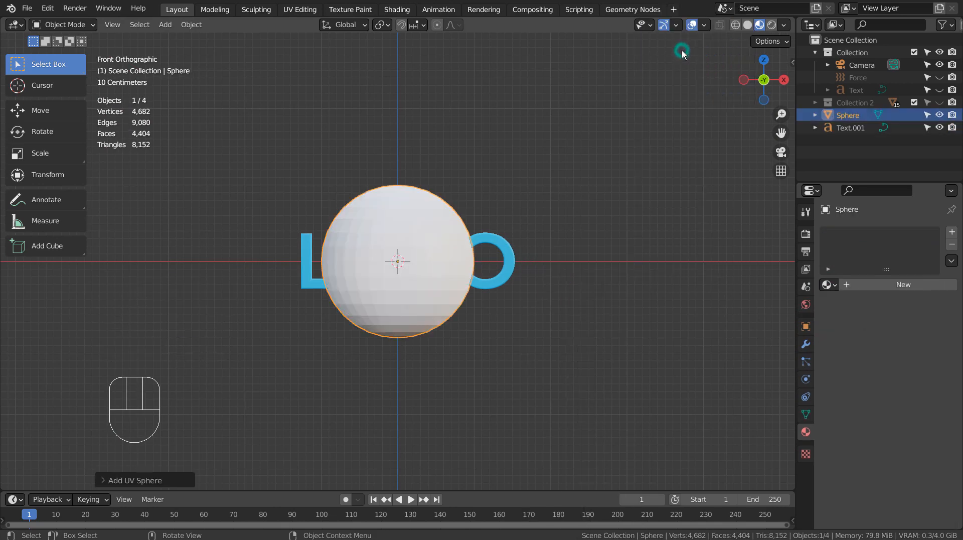
{"action": "key", "text": "s"}
{"action": "left_click", "coordinate": [580, 264]}
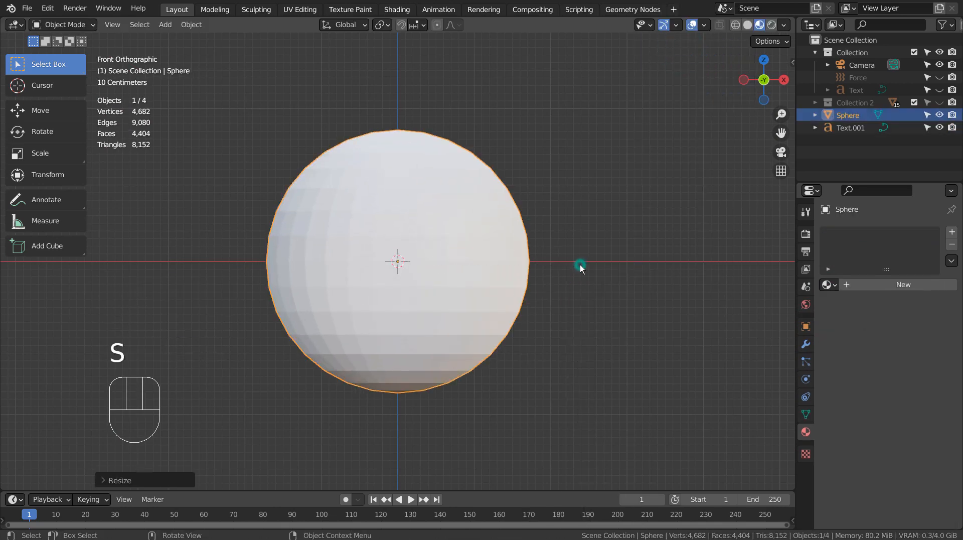
Check in wireframe that the sphere surrounds the text, and apply Cell Fracture to the sphere with a source limit of 25.
{"action": "middle_click_drag", "start_coordinate": [582, 264], "coordinate": [565, 336]}
{"action": "key", "text": "shift+z"}
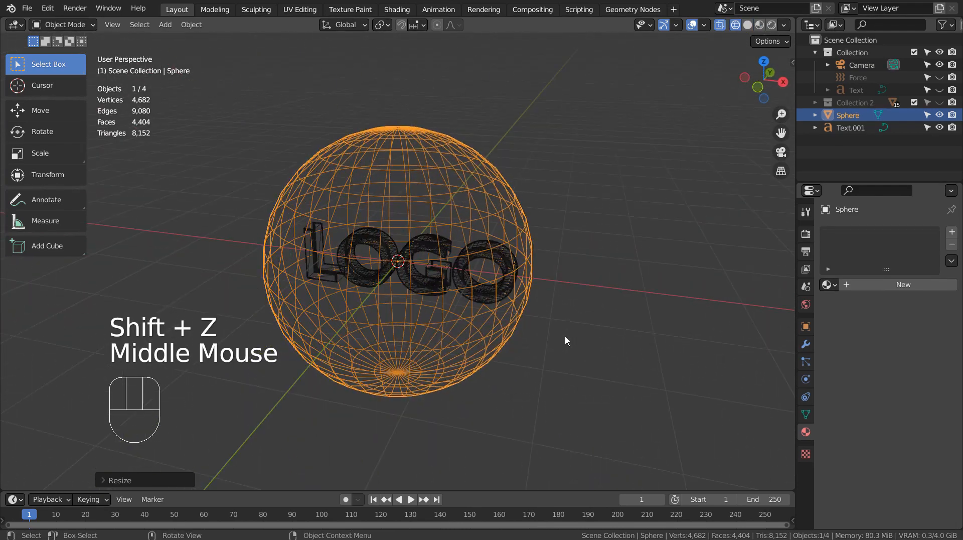
{"action": "key", "text": "F3"}
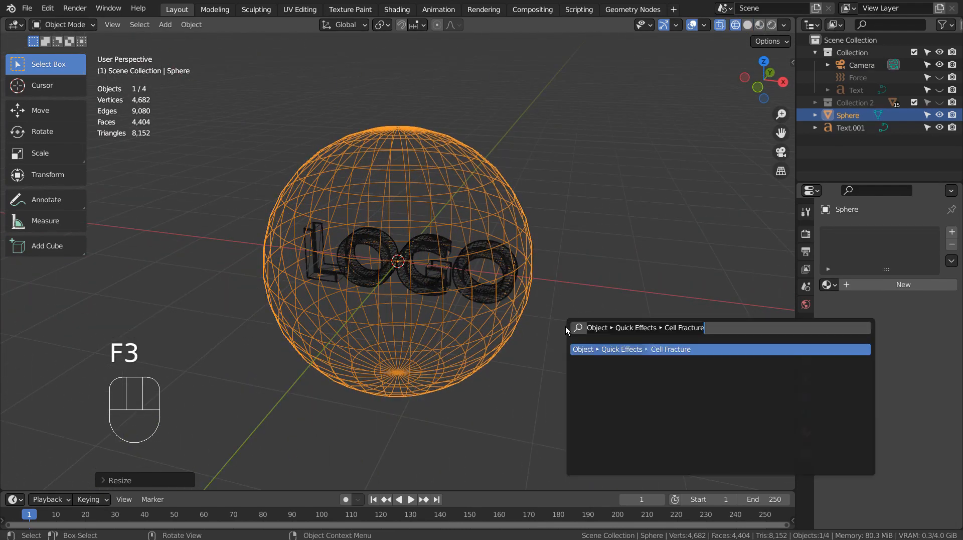
{"action": "type", "text": "cell"}
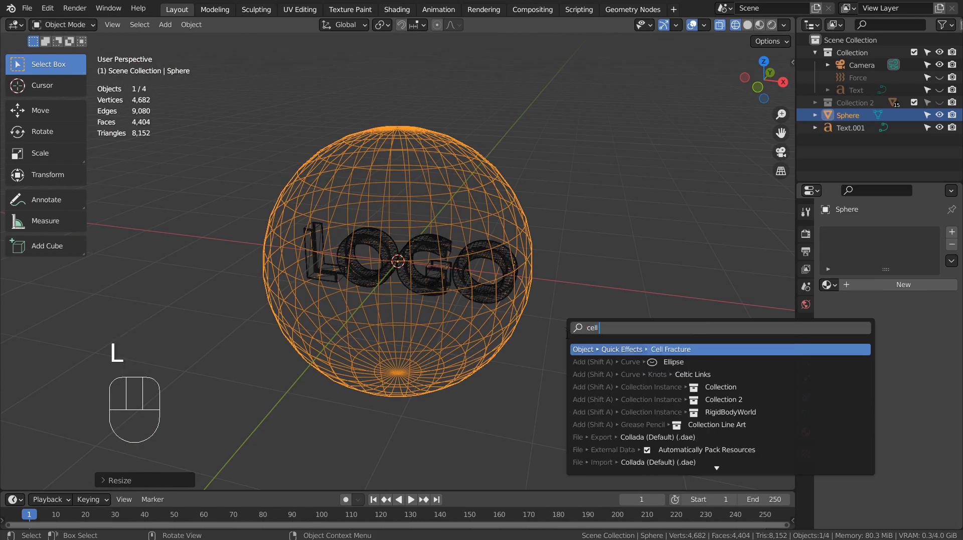
{"action": "left_click", "coordinate": [592, 350]}
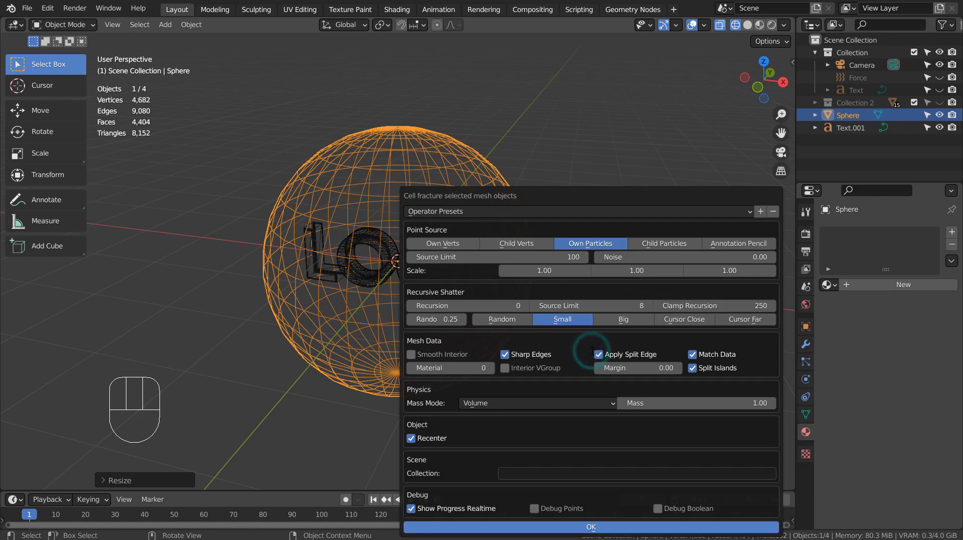
{"action": "left_click", "coordinate": [541, 257]}
{"action": "type", "text": "25"}
{"action": "key", "text": "Return"}
{"action": "left_click_drag", "start_coordinate": [568, 198], "coordinate": [426, 125]}
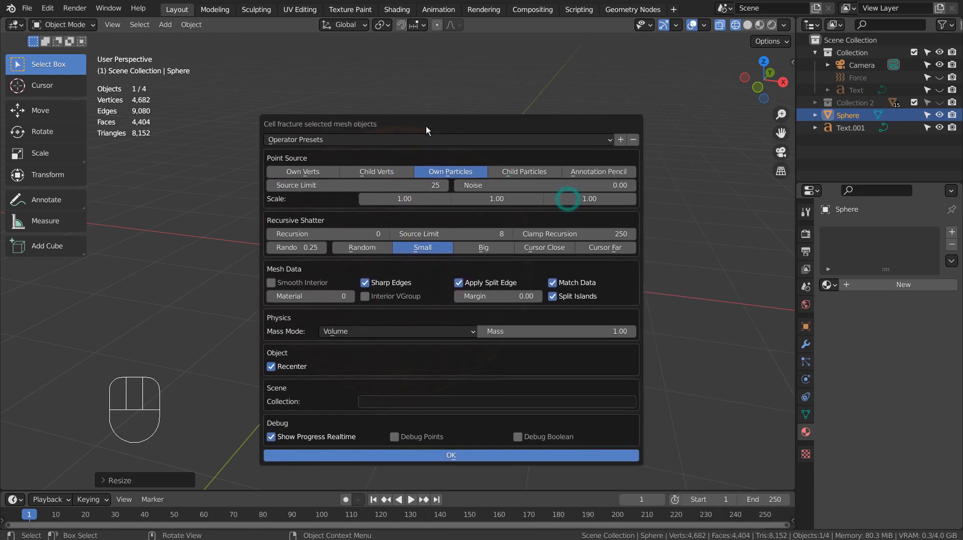
{"action": "left_click", "coordinate": [456, 457]}
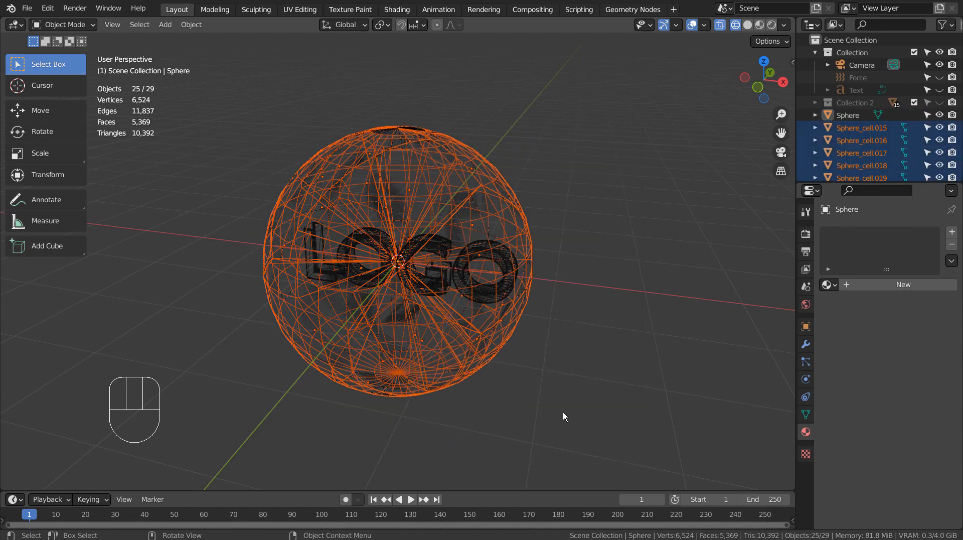
Return to the material preview shading and move the selected fracture pieces into a new collection.
{"action": "mouse_move", "coordinate": [564, 396]}
{"action": "middle_mouse_down"}
{"action": "mouse_move", "coordinate": [563, 378]}
{"action": "mouse_move", "coordinate": [602, 340]}
{"action": "mouse_move", "coordinate": [671, 329]}
{"action": "mouse_move", "coordinate": [683, 367]}
{"action": "mouse_move", "coordinate": [613, 370]}
{"action": "mouse_move", "coordinate": [592, 389]}
{"action": "mouse_move", "coordinate": [610, 392]}
{"action": "middle_mouse_up"}
{"action": "key", "text": "shift+z"}
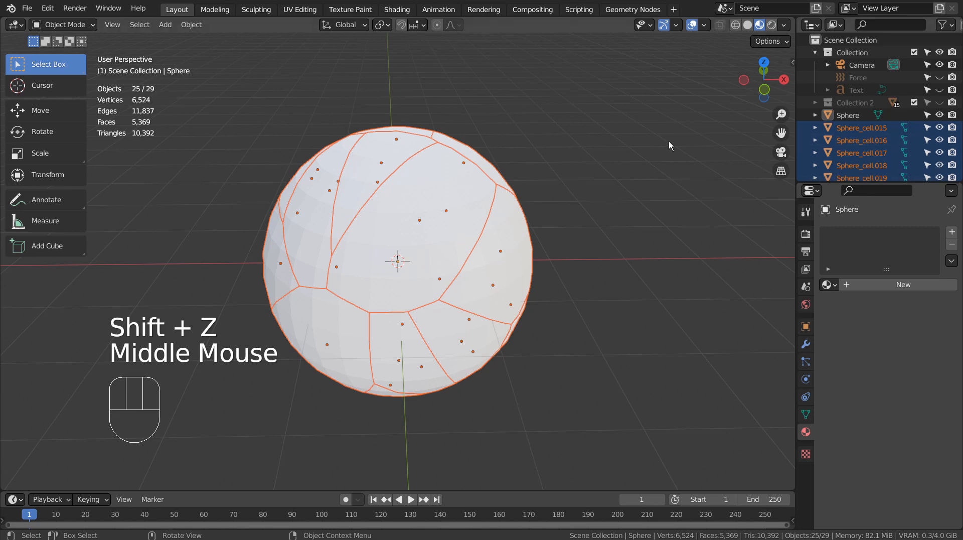
{"action": "key", "text": "m"}
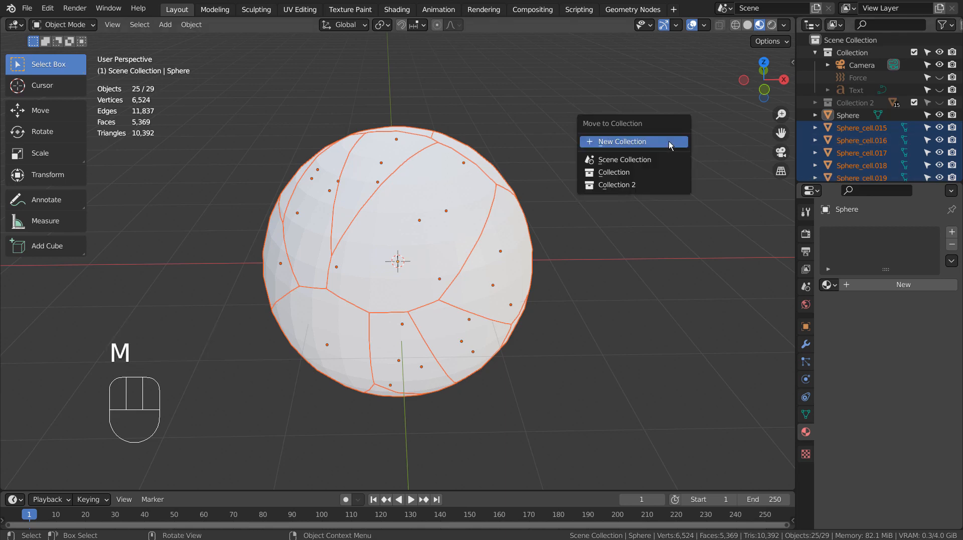
{"action": "left_click", "coordinate": [669, 140]}
{"action": "left_click", "coordinate": [665, 179]}
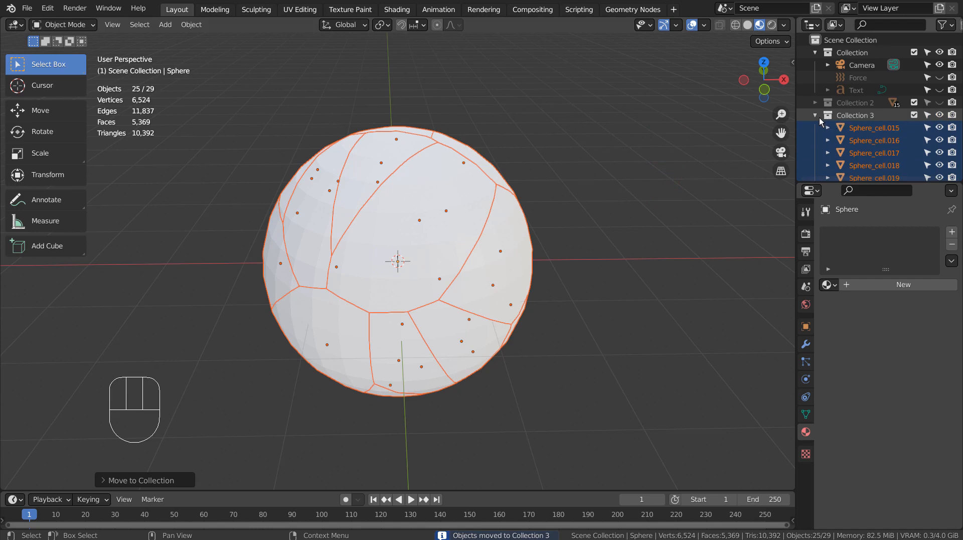
Add Rigid Body physics to the large upper front piece of the fractured sphere.
{"action": "left_click", "coordinate": [461, 206]}
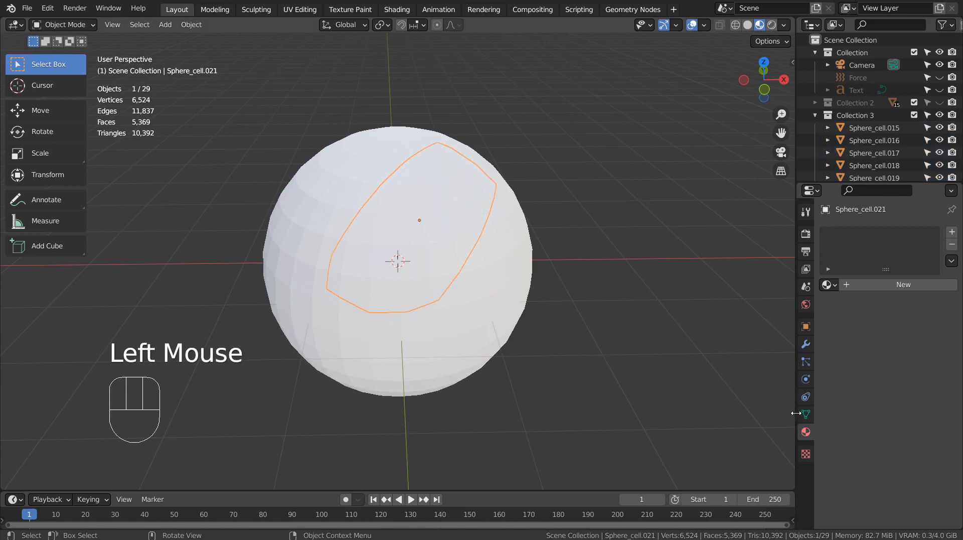
{"action": "left_click", "coordinate": [805, 378]}
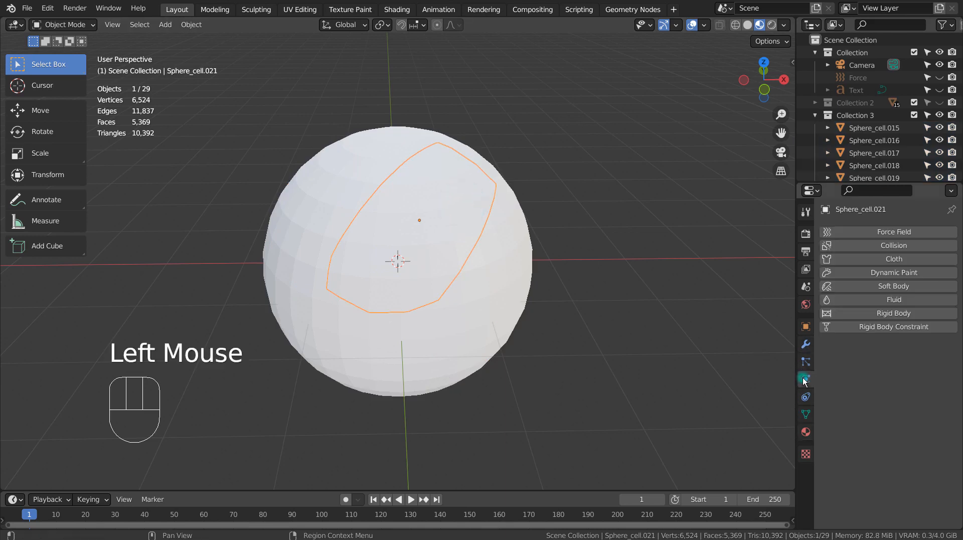
{"action": "left_click", "coordinate": [881, 313]}
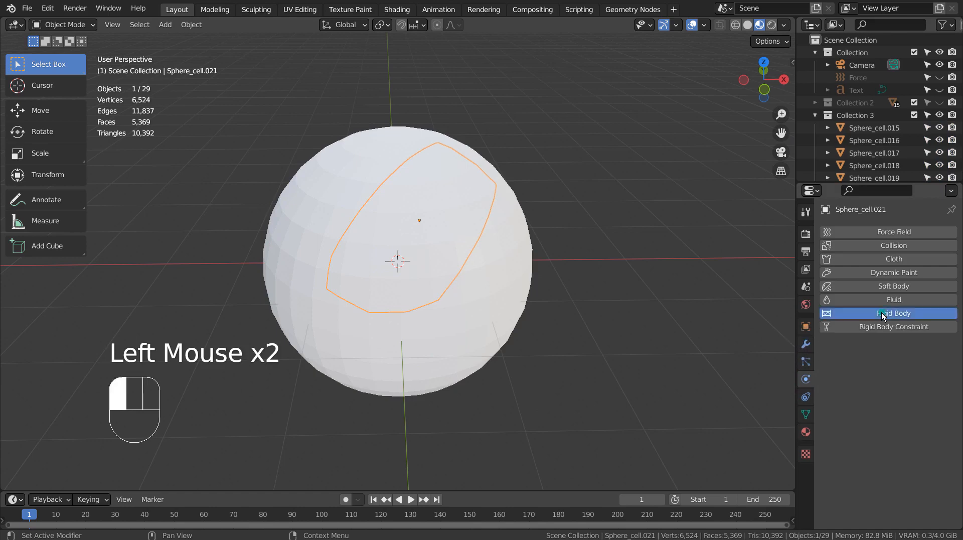
{"action": "scroll", "coordinate": [881, 315], "scroll_direction": "down", "scroll_amount": 4}
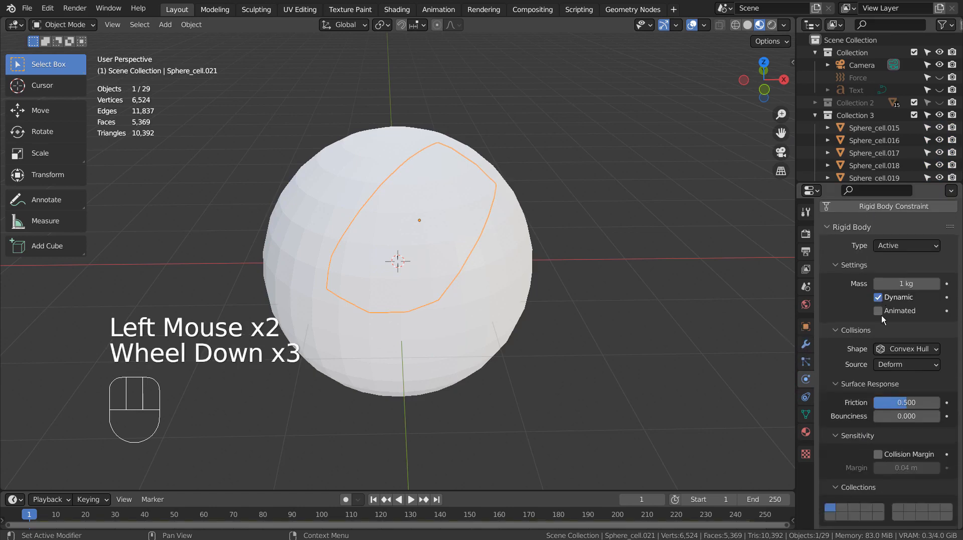
Select all fracture pieces in Collection 3 with the large upper front piece active, and copy its rigid body settings to them.
{"action": "left_click", "coordinate": [353, 200]}
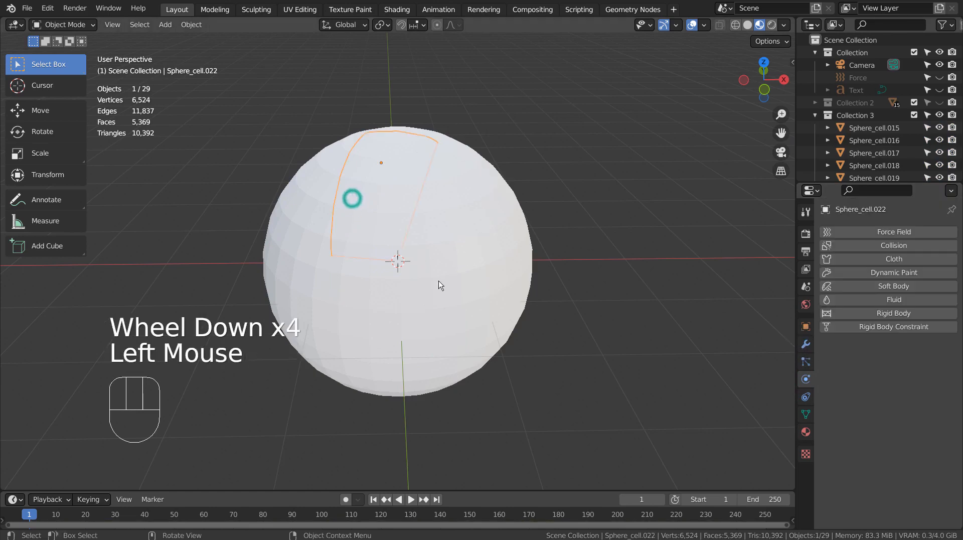
{"action": "left_click", "coordinate": [431, 215]}
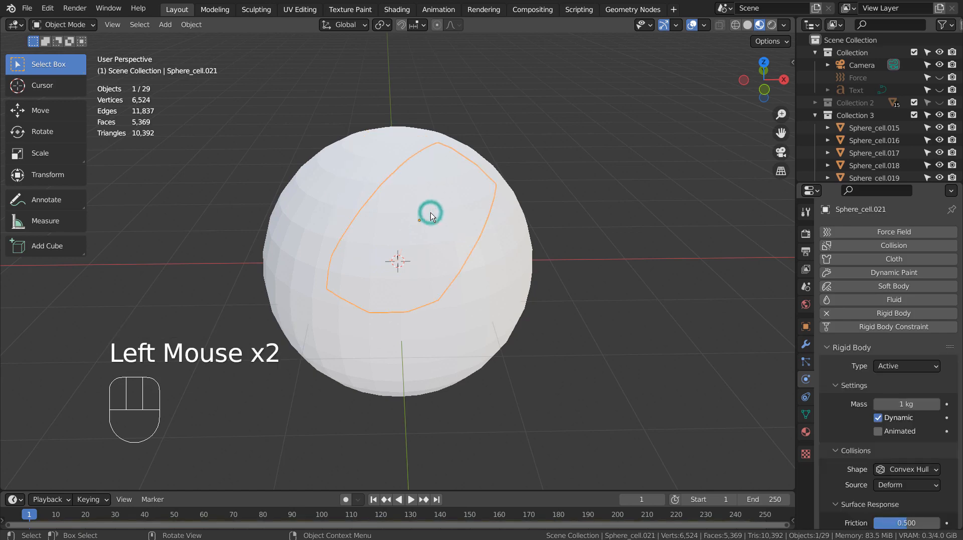
{"action": "left_click", "coordinate": [373, 182]}
{"action": "left_click", "coordinate": [412, 234]}
{"action": "right_click", "coordinate": [861, 118]}
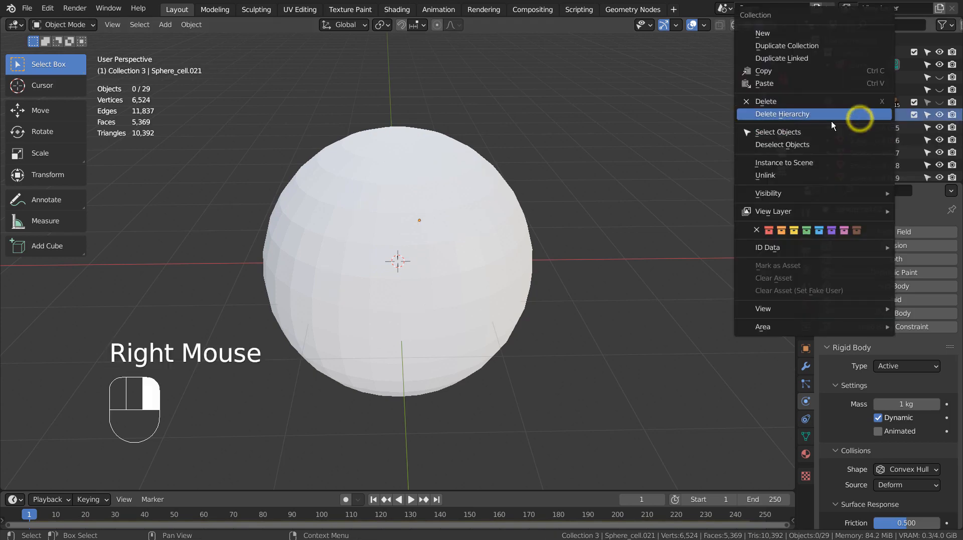
{"action": "left_click", "coordinate": [821, 133]}
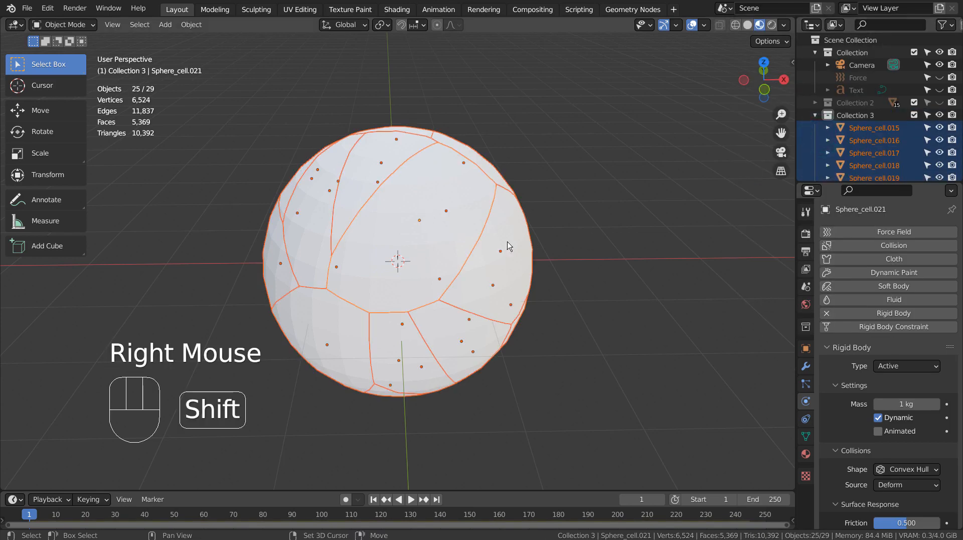
{"action": "key", "text": "shift+z"}
{"action": "scroll", "coordinate": [459, 224], "scroll_direction": "up", "scroll_amount": 2}
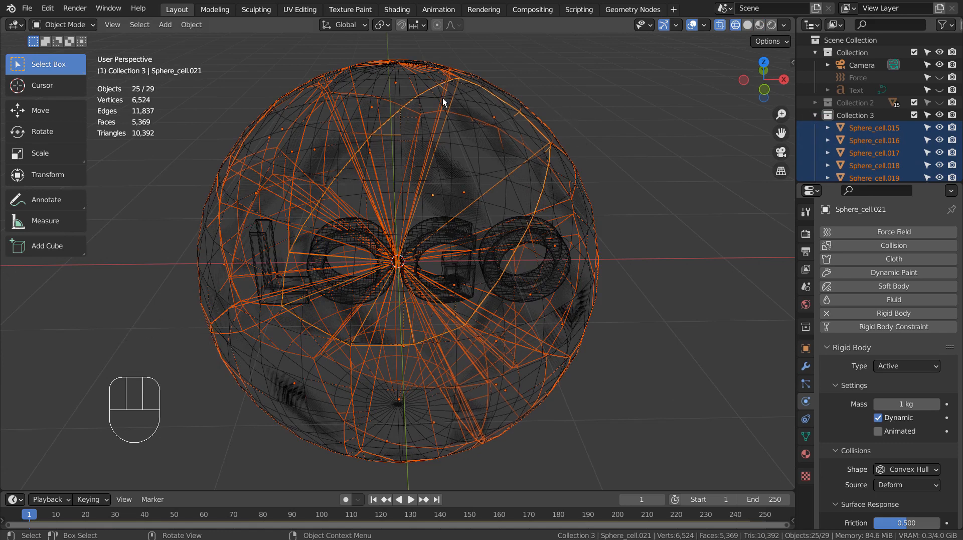
{"action": "key", "text": "shift+z"}
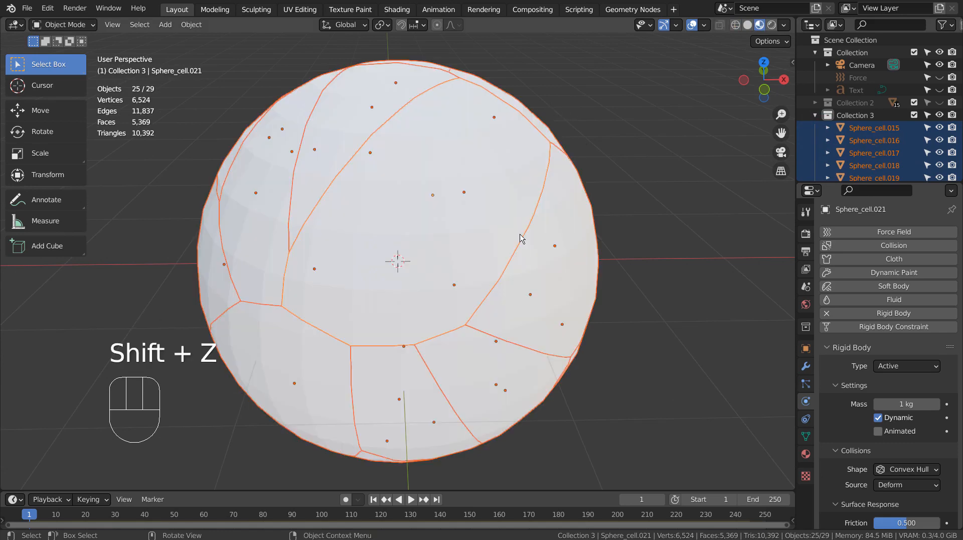
{"action": "left_click", "coordinate": [191, 24]}
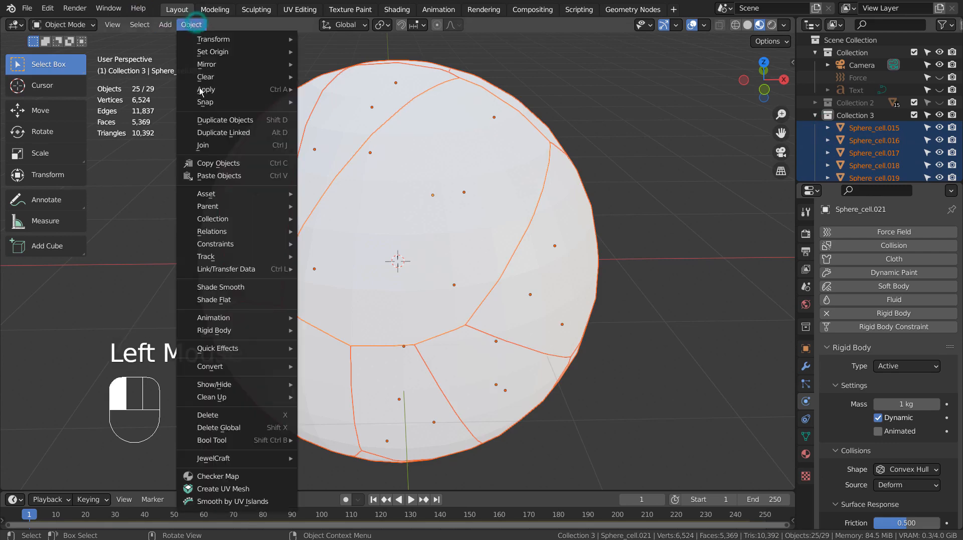
{"action": "mouse_move", "coordinate": [282, 334]}
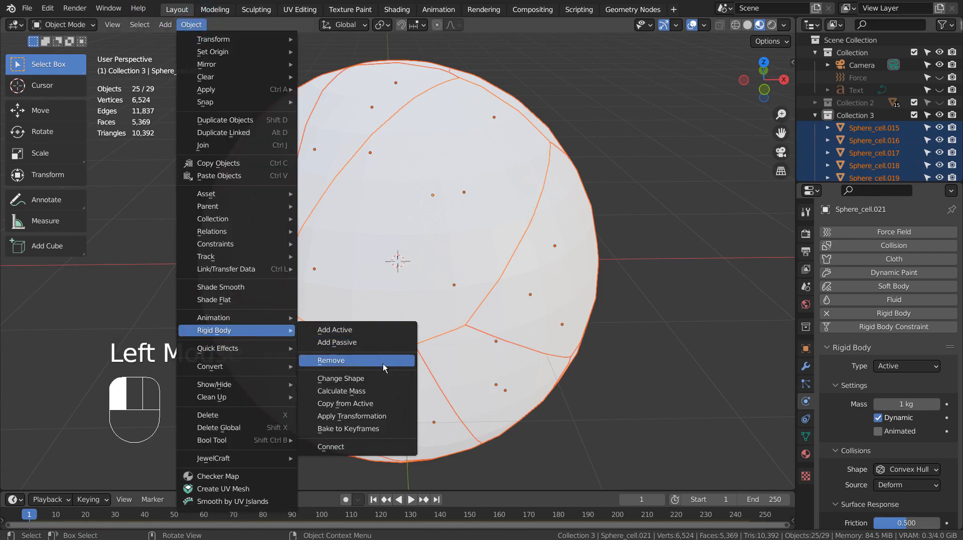
{"action": "left_click", "coordinate": [387, 407]}
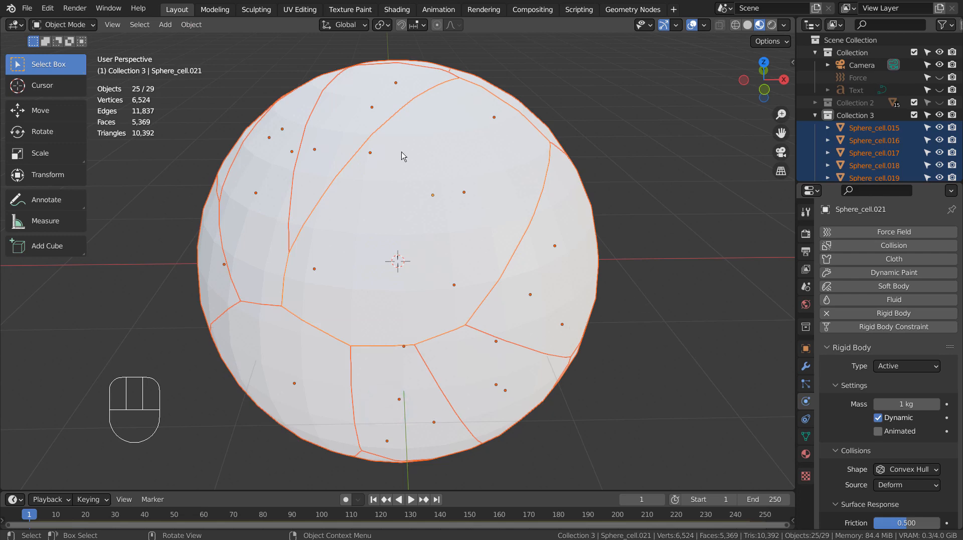
Check the rigid body physics on several fracture pieces and delete the original unfractured sphere.
{"action": "left_click", "coordinate": [334, 108]}
{"action": "left_click", "coordinate": [259, 179]}
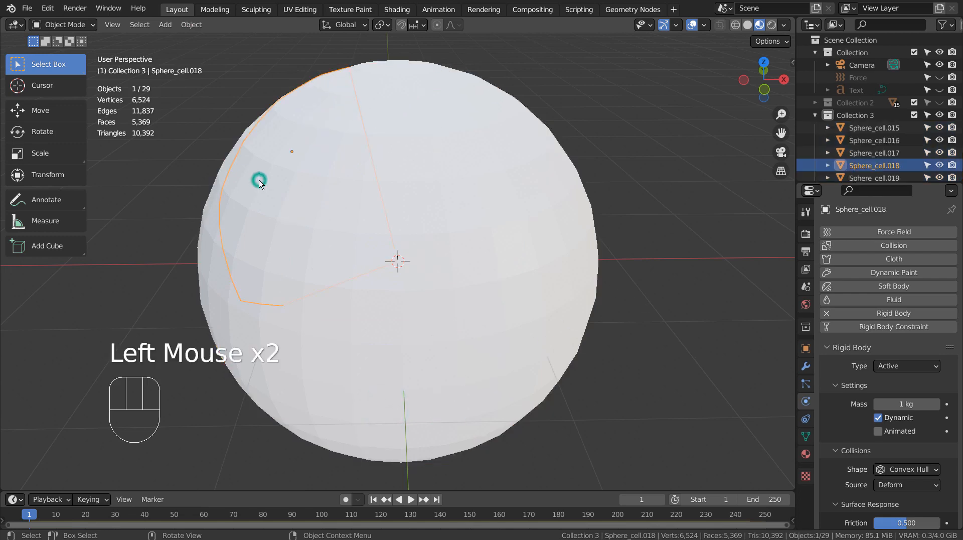
{"action": "left_click", "coordinate": [286, 340]}
{"action": "left_click", "coordinate": [406, 364]}
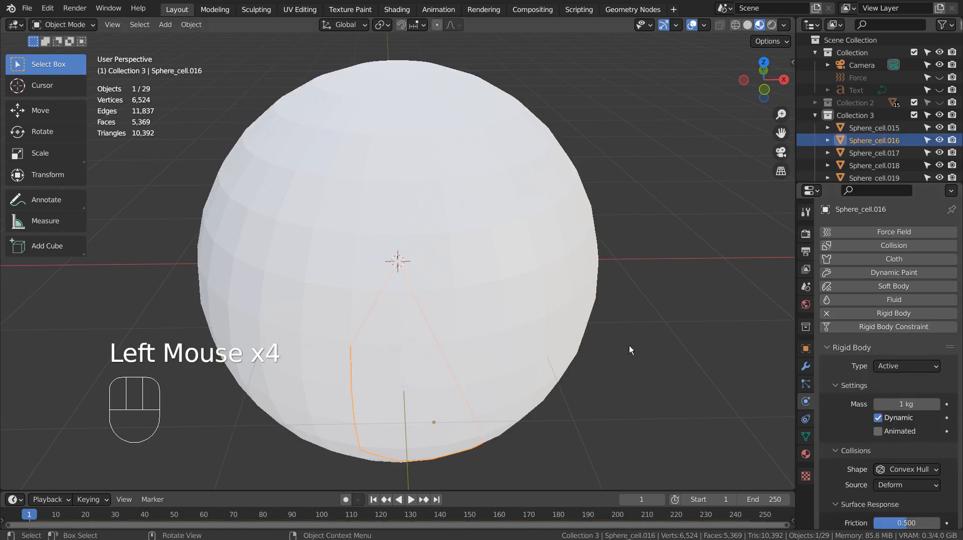
{"action": "left_click", "coordinate": [579, 293]}
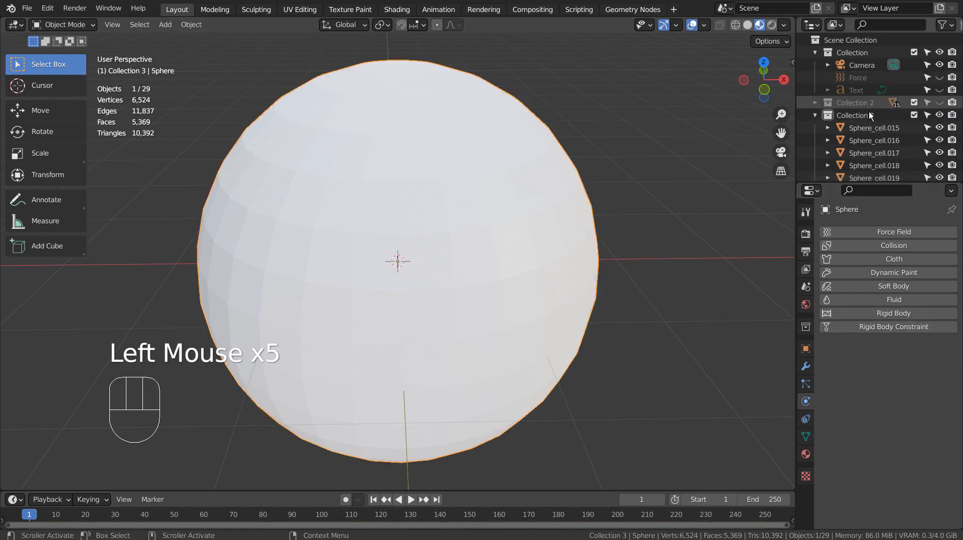
{"action": "left_click", "coordinate": [873, 128]}
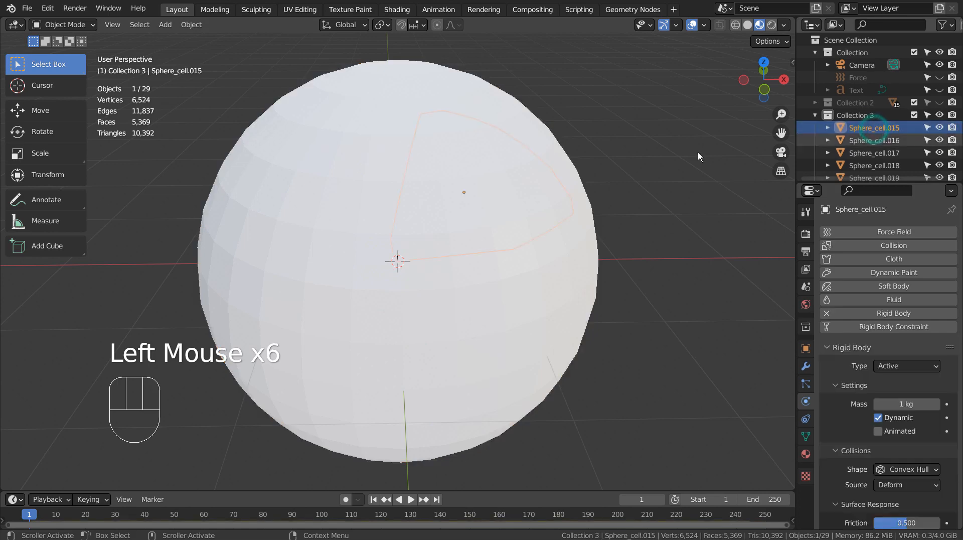
{"action": "left_click", "coordinate": [541, 123]}
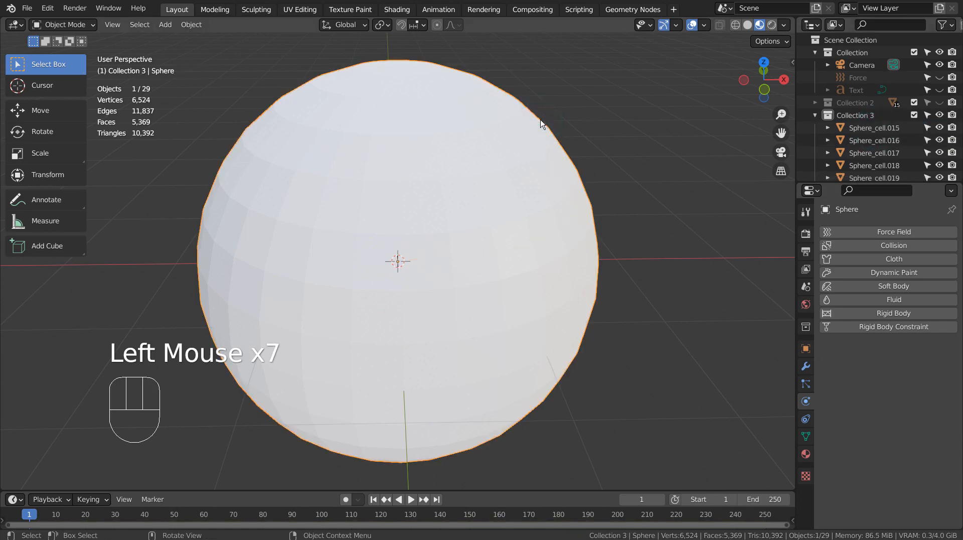
{"action": "key", "text": "x"}
{"action": "left_click", "coordinate": [540, 120]}
Check that the remaining pieces around the sphere carry Rigid Body physics.
{"action": "left_click", "coordinate": [540, 119]}
{"action": "left_click", "coordinate": [420, 121]}
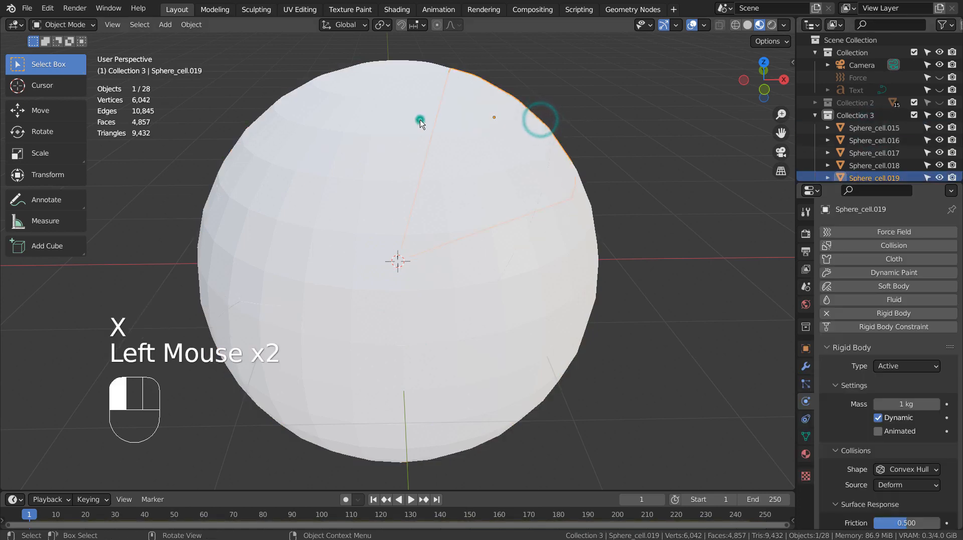
{"action": "left_click", "coordinate": [276, 122]}
{"action": "left_click", "coordinate": [242, 282]}
{"action": "left_click", "coordinate": [323, 349]}
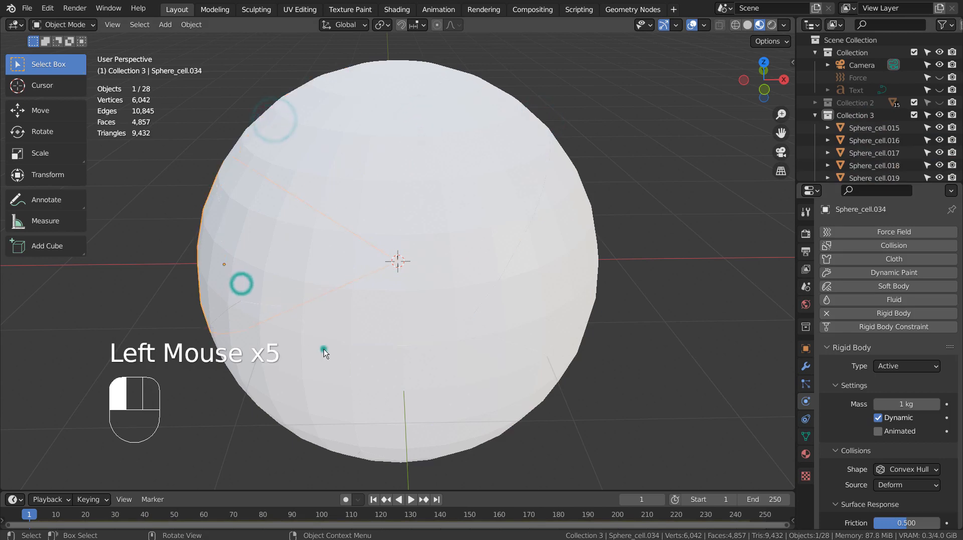
Try Material.002 on the large upper front piece, and assign it the brown Material.001 instead.
{"action": "left_click", "coordinate": [380, 240]}
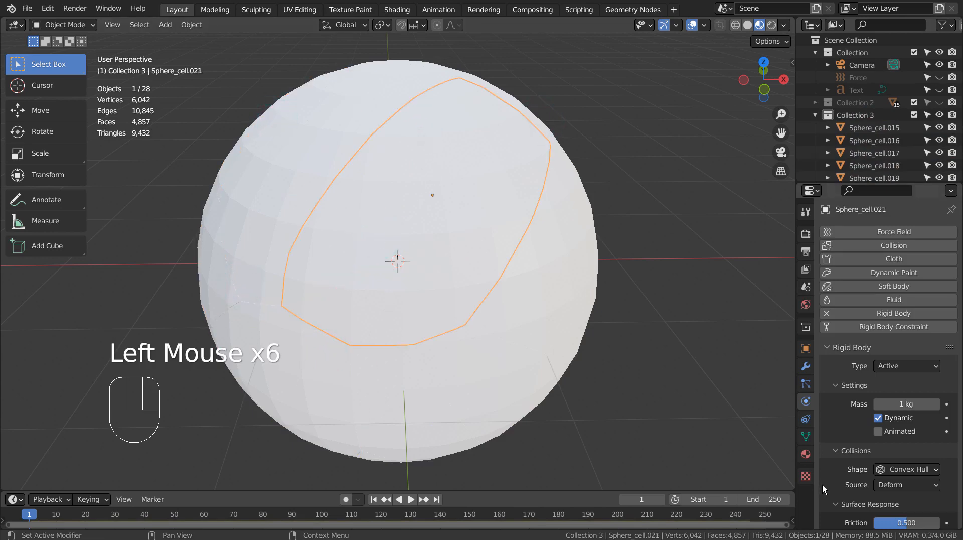
{"action": "left_click", "coordinate": [805, 453]}
{"action": "left_click", "coordinate": [828, 284]}
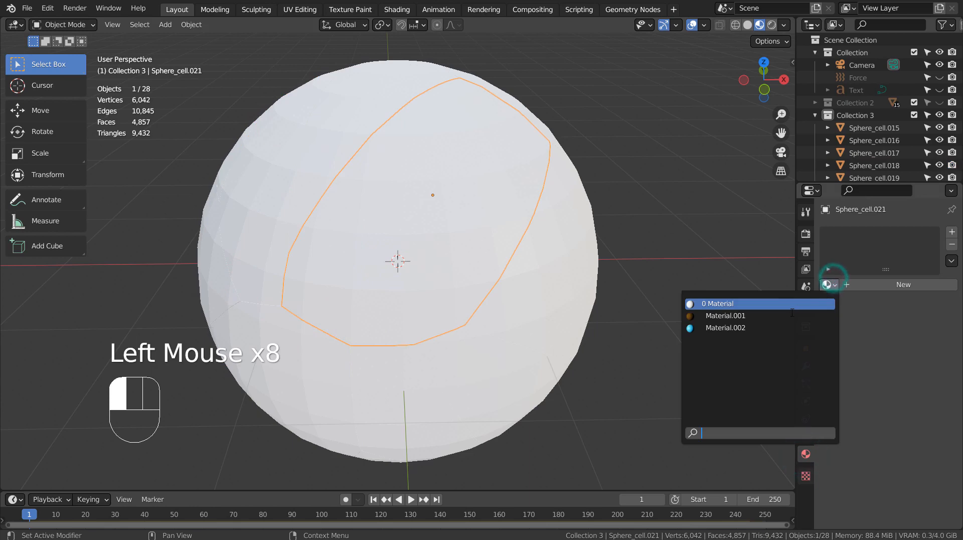
{"action": "left_click", "coordinate": [780, 327]}
{"action": "left_click", "coordinate": [828, 284]}
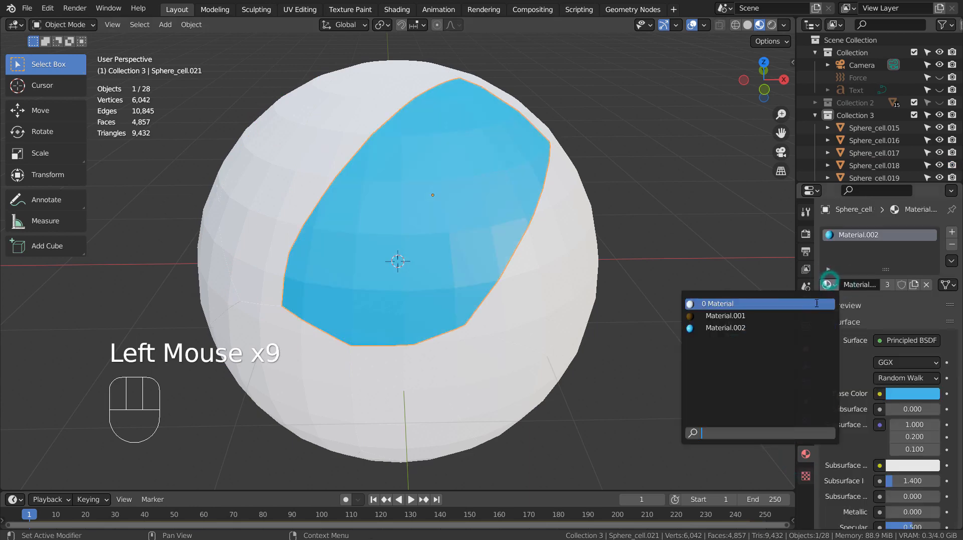
{"action": "left_click", "coordinate": [712, 314]}
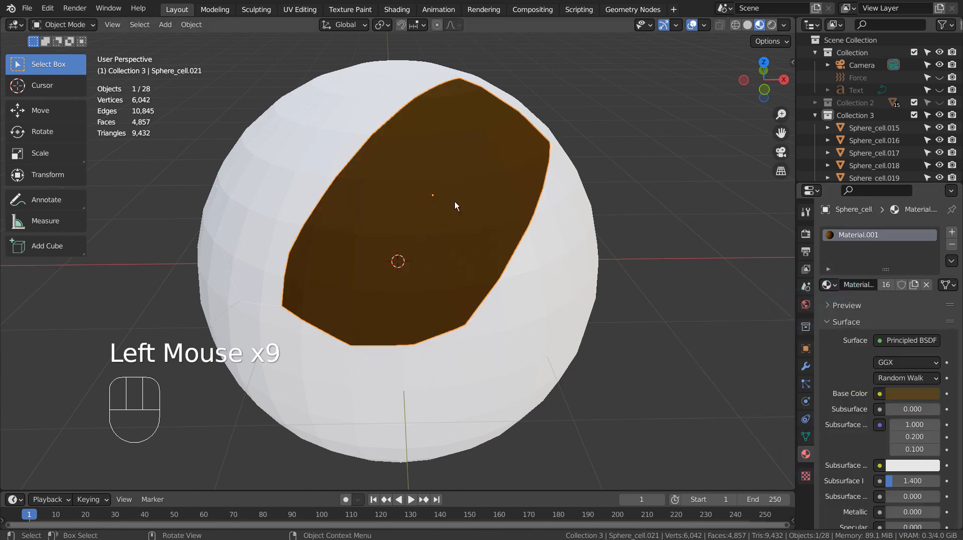
Copy Material.001 from the large front piece to all pieces in Collection 3.
{"action": "right_click", "coordinate": [846, 120]}
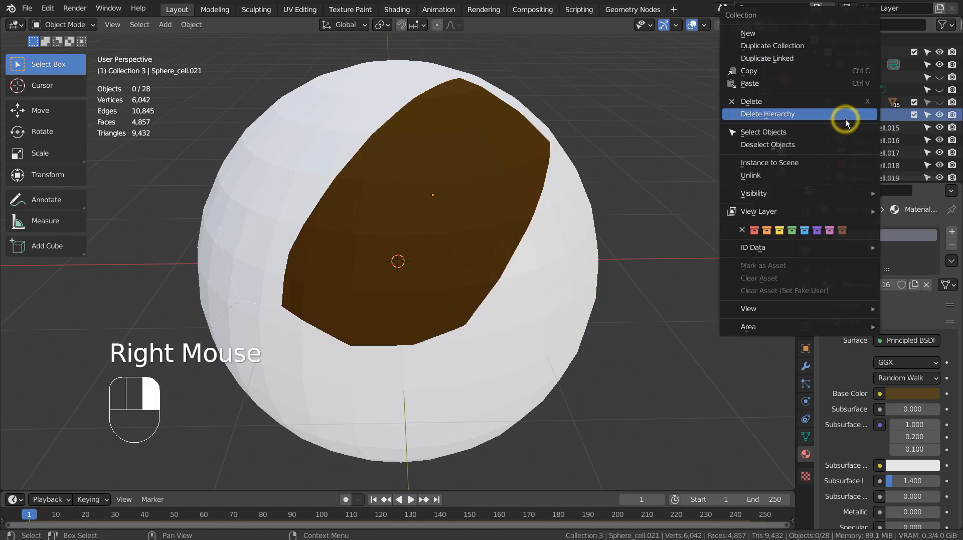
{"action": "left_click", "coordinate": [847, 131]}
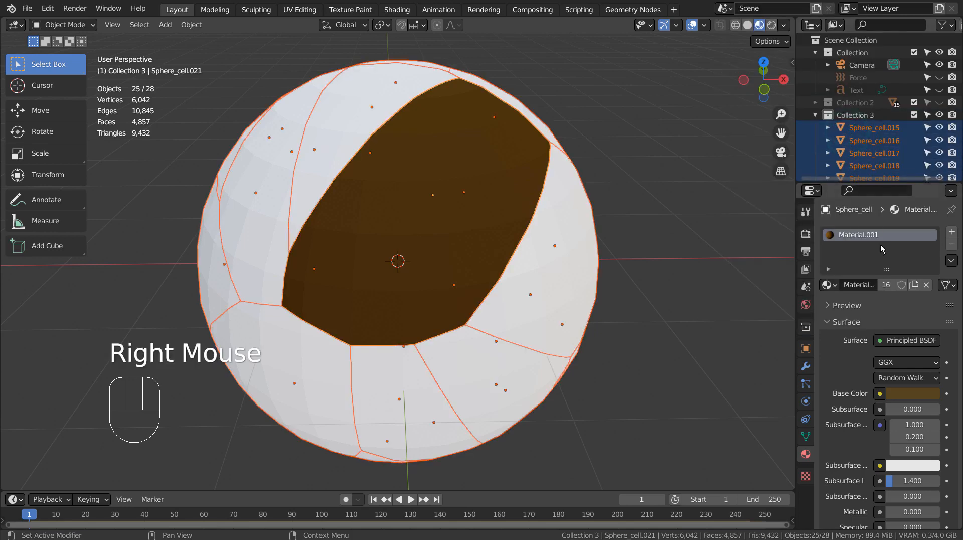
{"action": "left_click", "coordinate": [951, 261]}
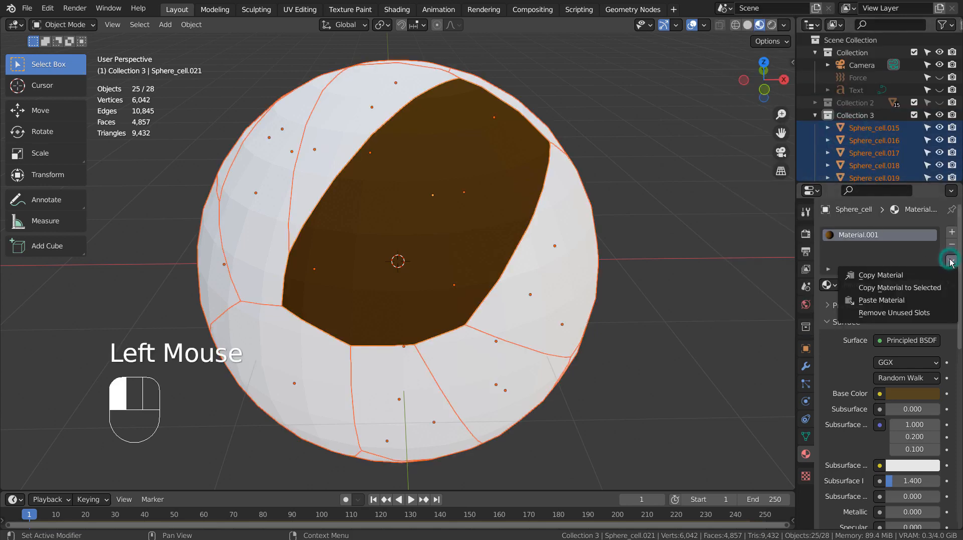
{"action": "left_click", "coordinate": [943, 295]}
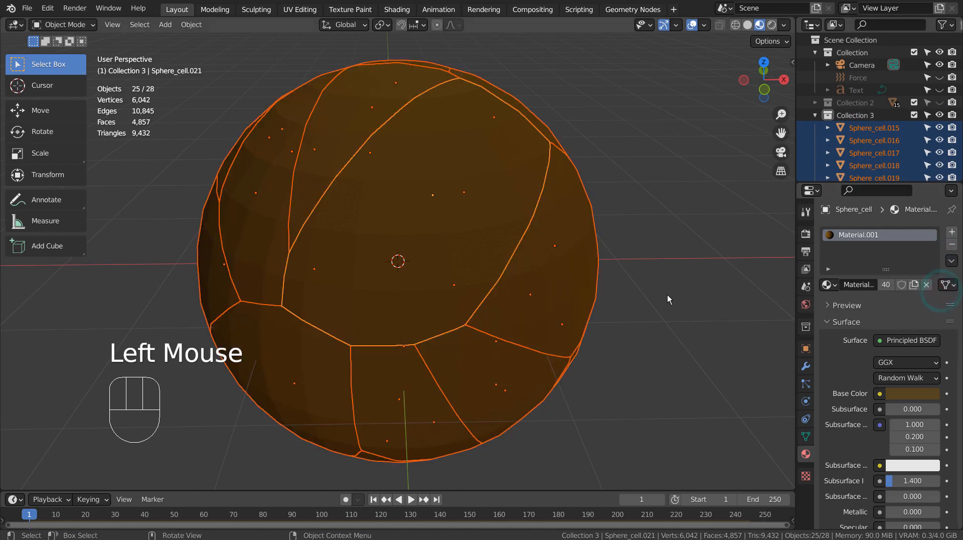
Delete all the selected fracture pieces, the emptied Collection 3 and the duplicate LOGO text Text.001.
{"action": "middle_click_drag", "start_coordinate": [667, 294], "coordinate": [648, 283]}
{"action": "key", "text": "x"}
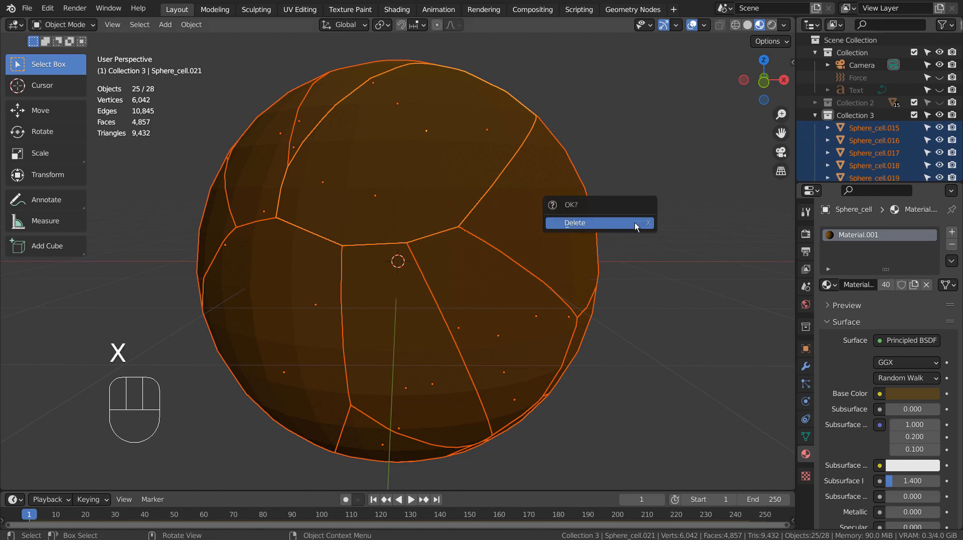
{"action": "left_click", "coordinate": [634, 221]}
{"action": "left_click", "coordinate": [877, 115]}
{"action": "key", "text": "x"}
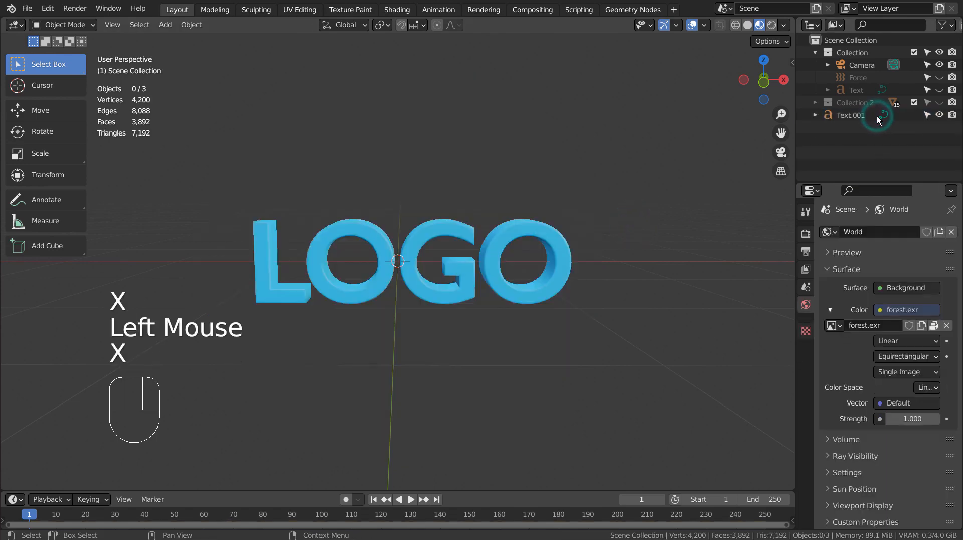
{"action": "left_click", "coordinate": [861, 116]}
{"action": "key", "text": "x"}
Unhide Collection 2 and the Text and Force objects, and view the brown fractured sphere from the front and slightly to the side.
{"action": "left_click", "coordinate": [939, 103]}
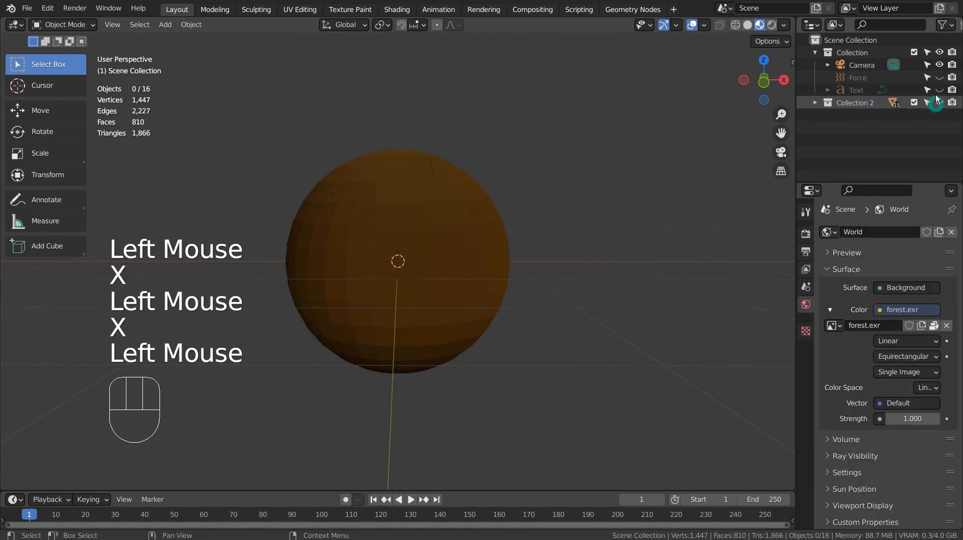
{"action": "left_click", "coordinate": [939, 90]}
{"action": "left_click", "coordinate": [939, 78]}
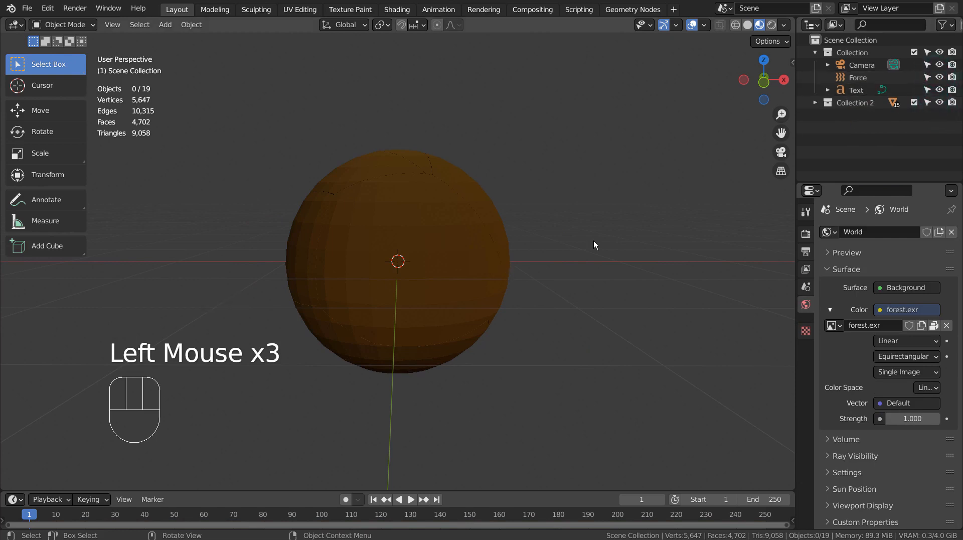
{"action": "key", "text": "KP_1"}
{"action": "key", "text": "KP_4"}
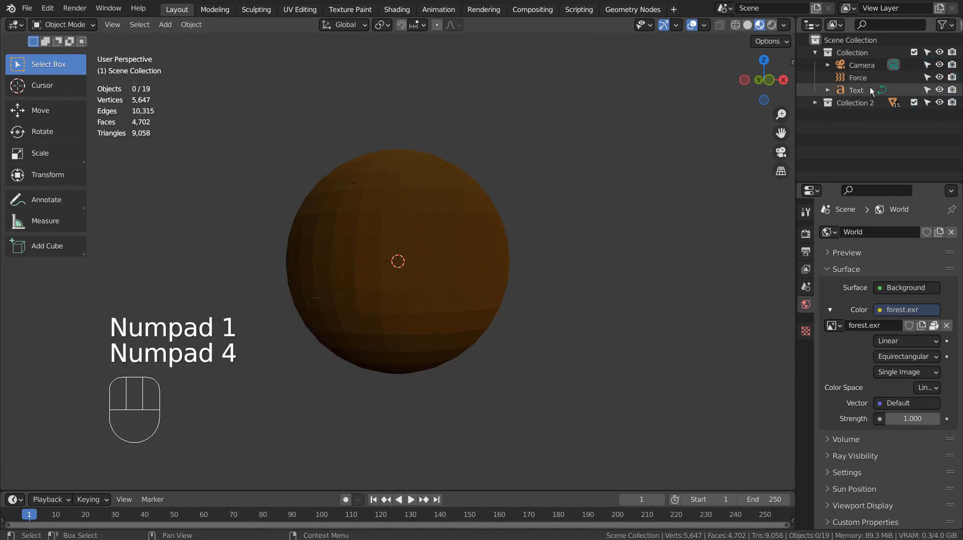
Hide the Text object and Collection 2, and select the existing Force object for viewing from above.
{"action": "left_click", "coordinate": [939, 90]}
{"action": "left_click", "coordinate": [939, 102]}
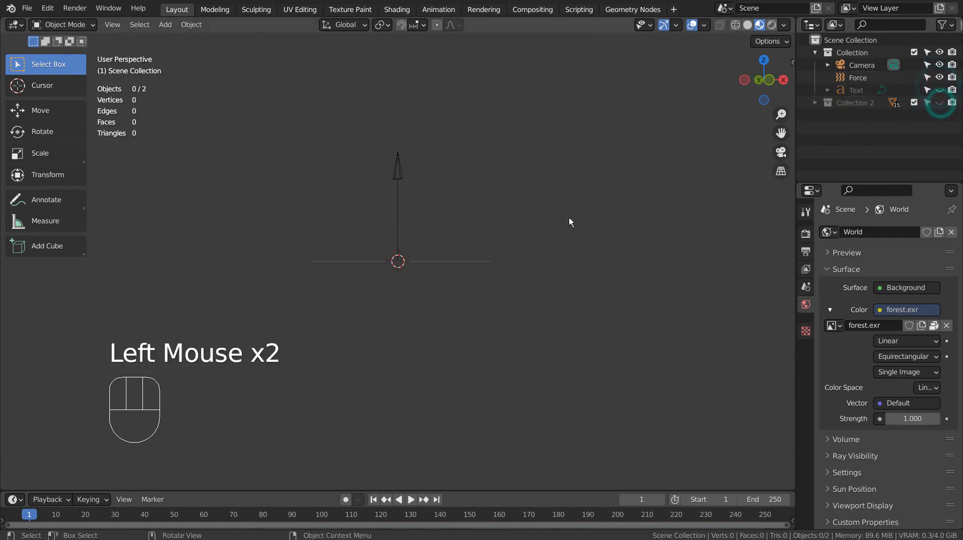
{"action": "left_click", "coordinate": [394, 176]}
{"action": "middle_click_drag", "start_coordinate": [520, 236], "coordinate": [558, 296]}
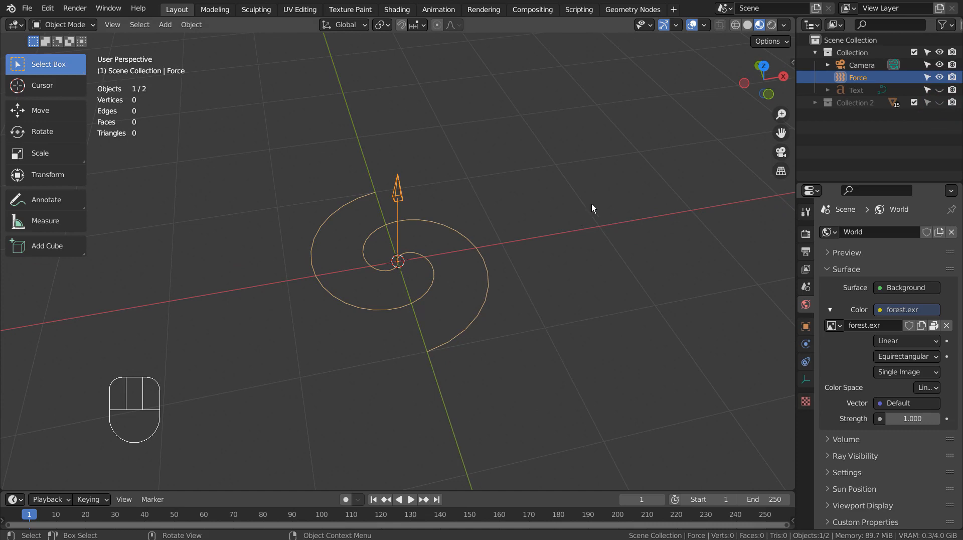
Add a force field of type Force at the origin and open its physics settings.
{"action": "key", "text": "shift+a"}
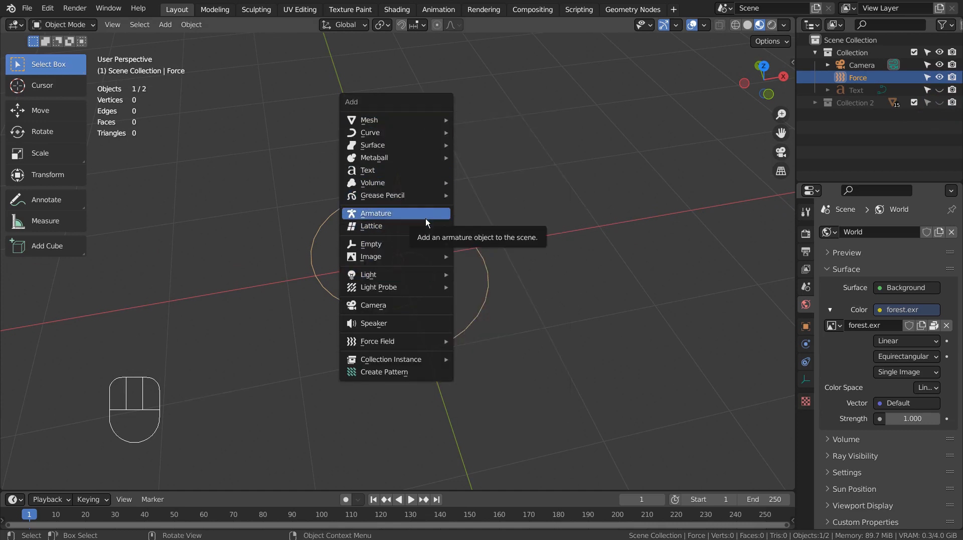
{"action": "mouse_move", "coordinate": [429, 345]}
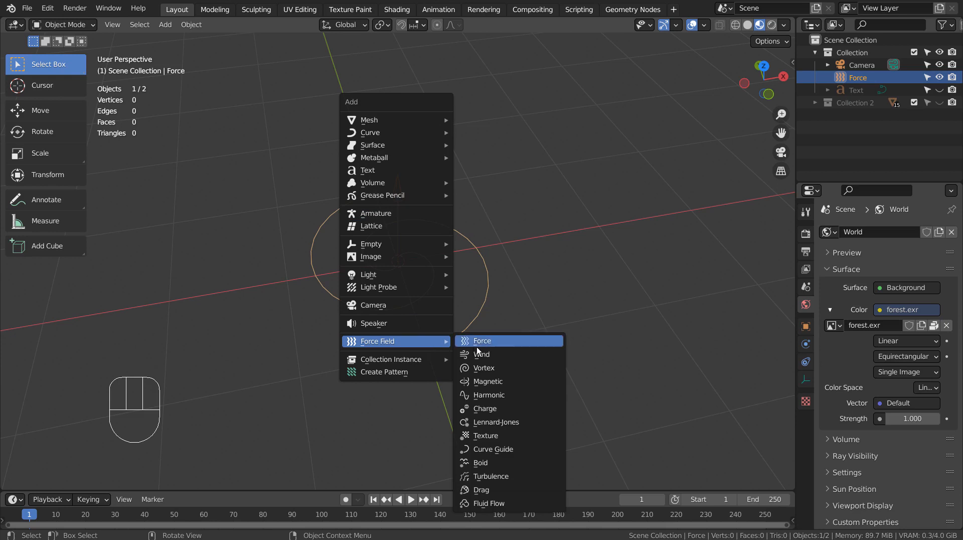
{"action": "left_click", "coordinate": [494, 349]}
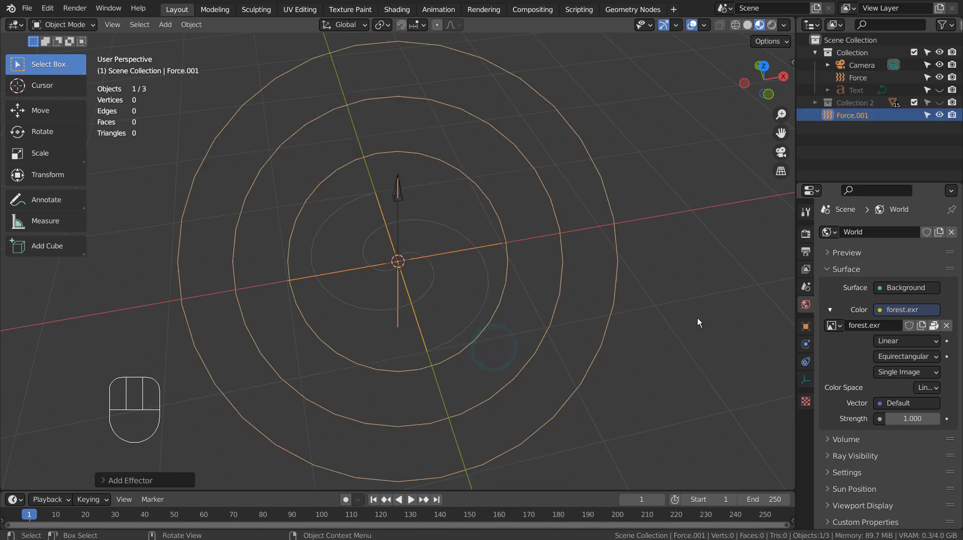
{"action": "left_click", "coordinate": [806, 346]}
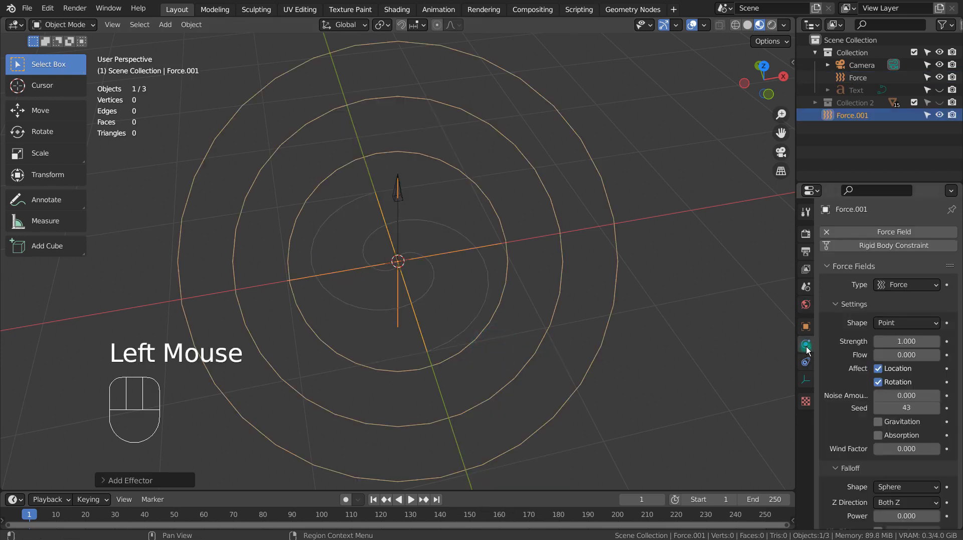
Change the Force.001 field type to Vortex, and delete the Force.001 object.
{"action": "left_click", "coordinate": [895, 286]}
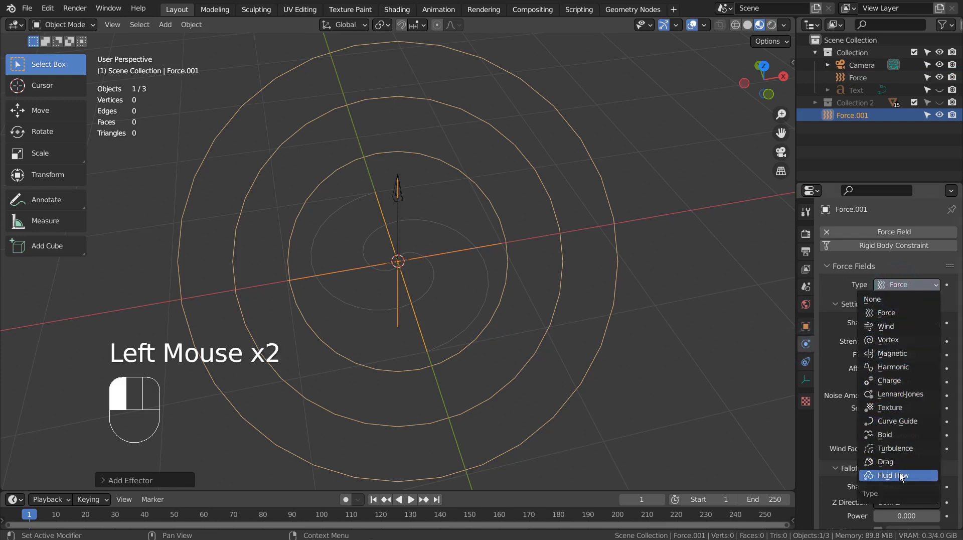
{"action": "left_click", "coordinate": [895, 341]}
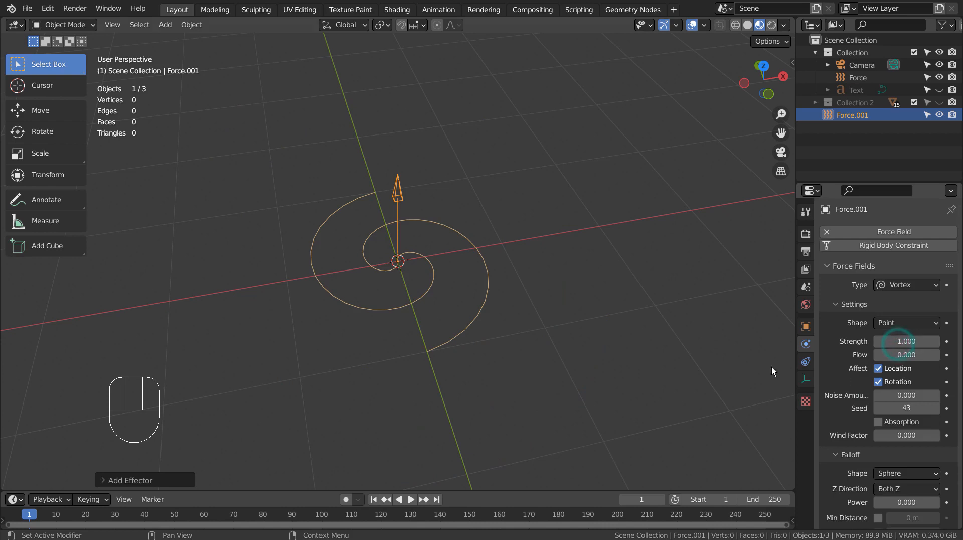
{"action": "middle_click_drag", "start_coordinate": [713, 346], "coordinate": [704, 327]}
{"action": "key", "text": "x"}
{"action": "left_click", "coordinate": [620, 281]}
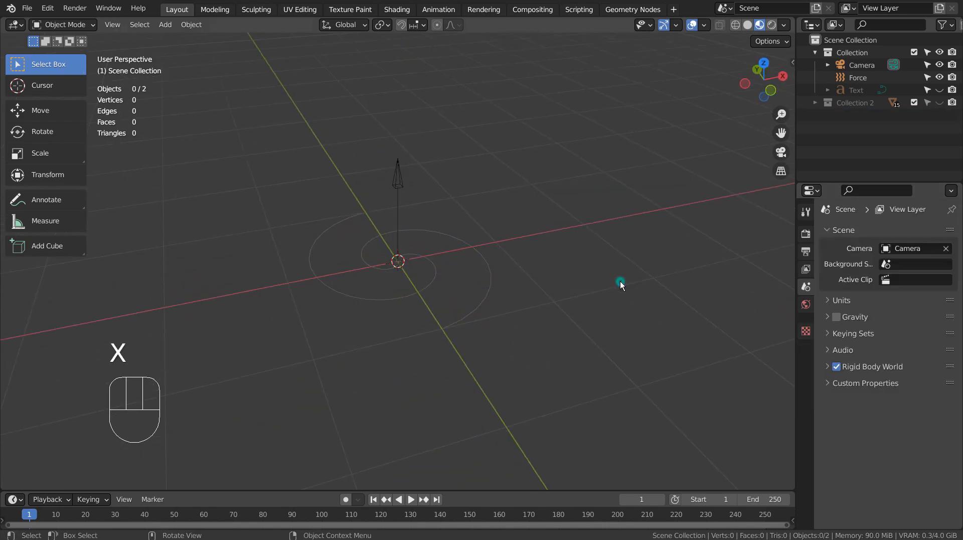
Unhide the Text object and Collection 2, and select the Force object.
{"action": "left_click", "coordinate": [939, 89]}
{"action": "left_click", "coordinate": [940, 103]}
{"action": "left_click", "coordinate": [864, 82]}
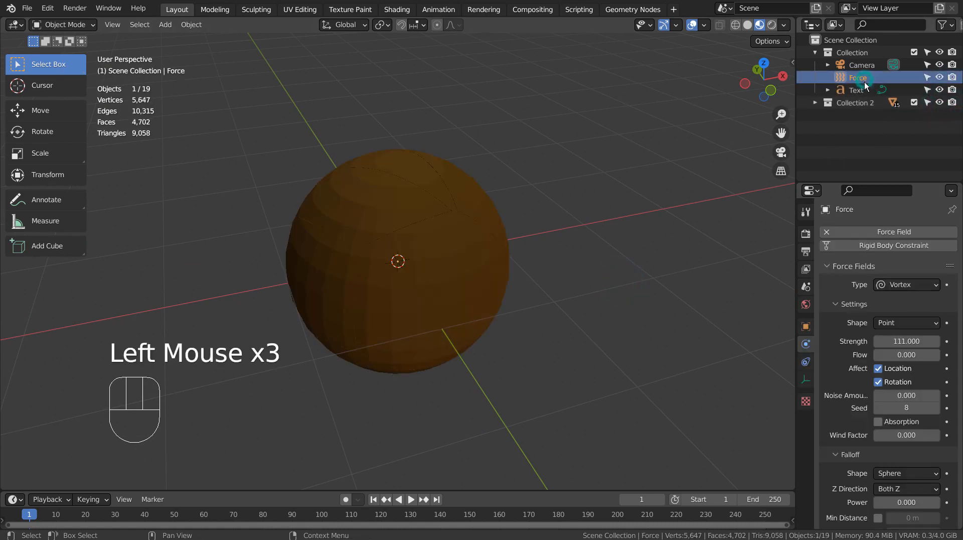
Examine the Force object's vortex settings in an enlarged view, and try adding a rigid body constraint before removing it.
{"action": "left_click", "coordinate": [832, 355]}
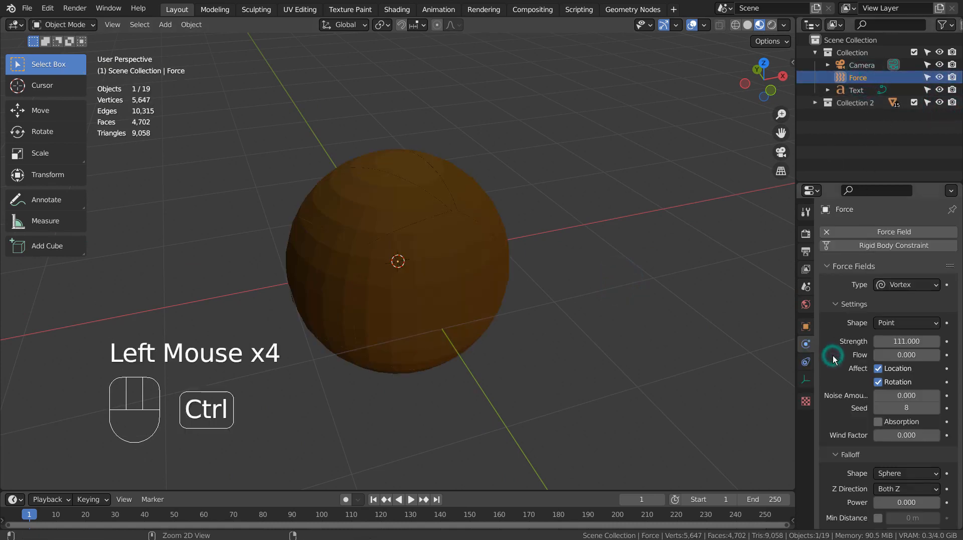
{"action": "key", "text": "ctrl+space"}
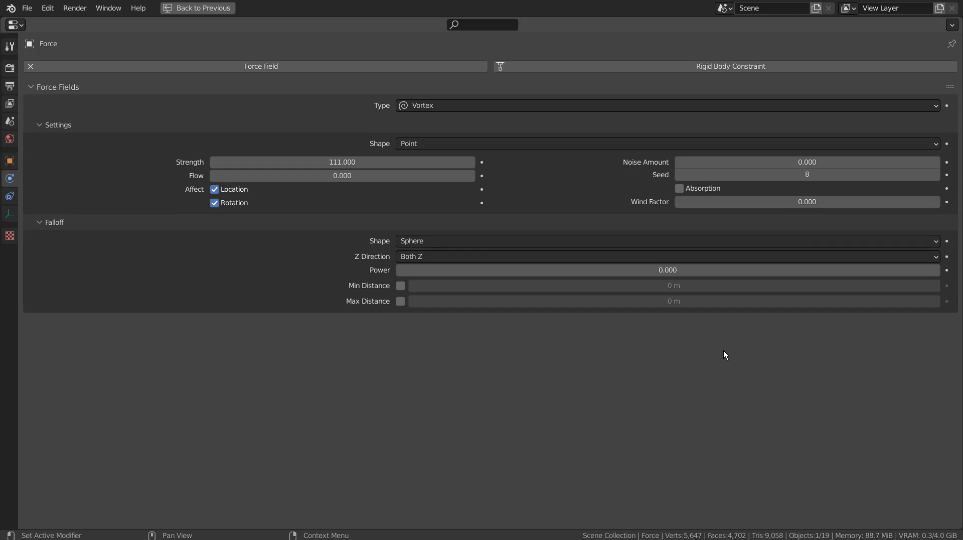
{"action": "left_click", "coordinate": [599, 66]}
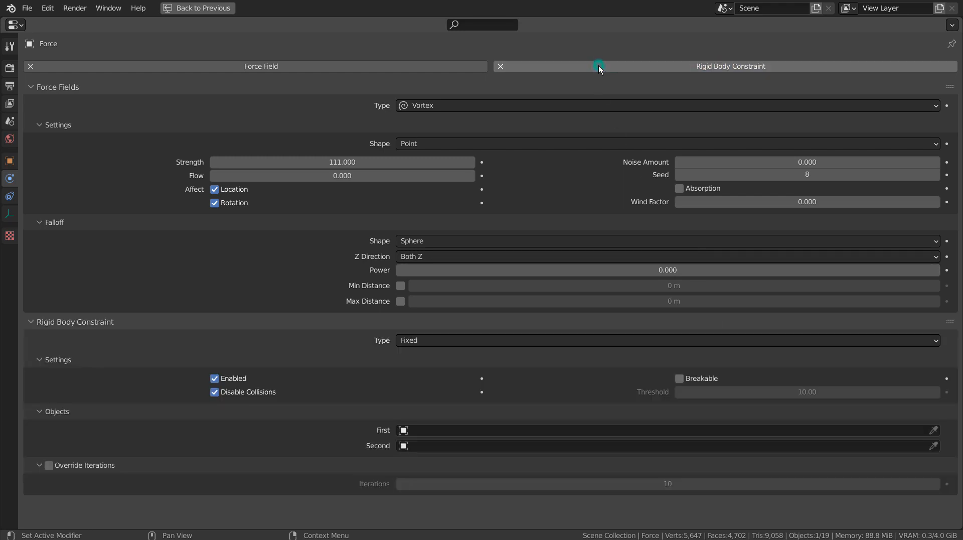
{"action": "left_click", "coordinate": [600, 66]}
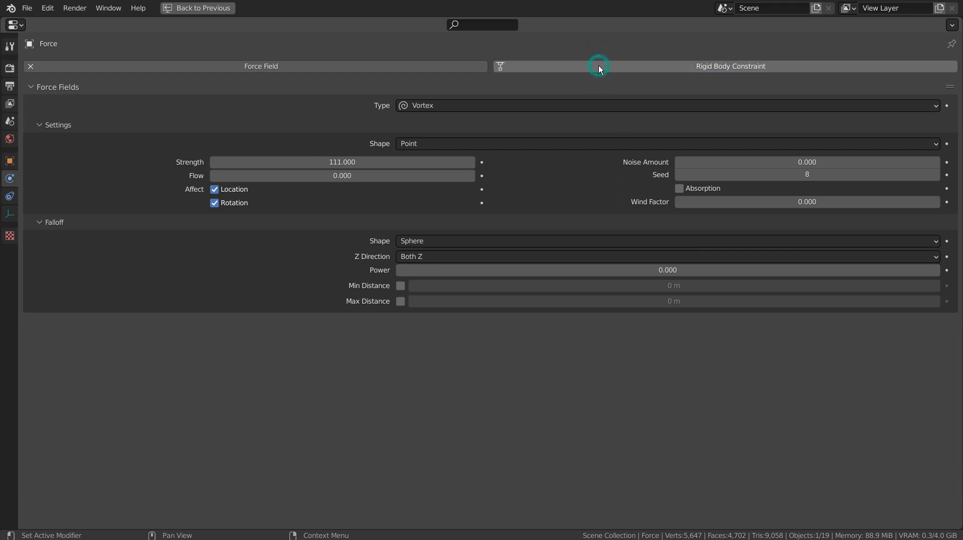
{"action": "key", "text": "ctrl+space"}
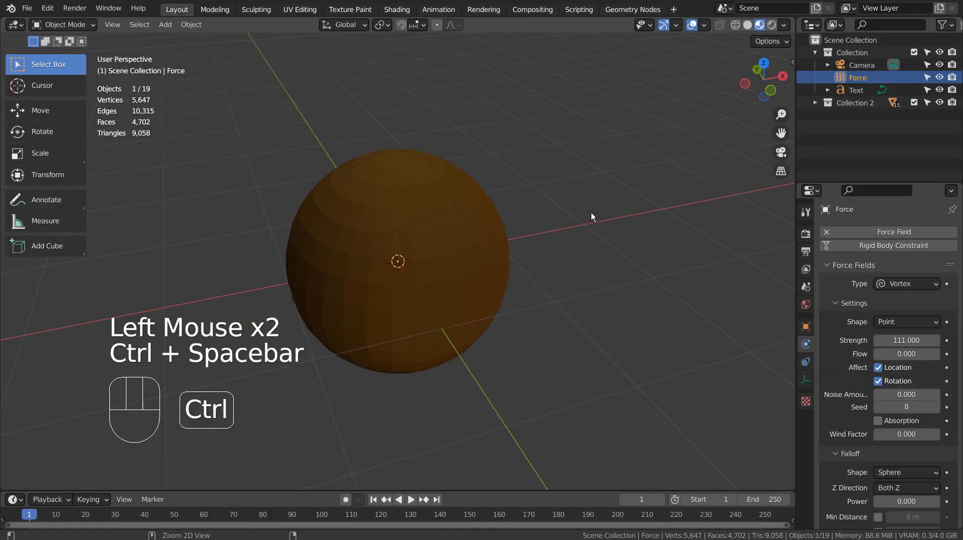
Expand Collection 2 and examine the rigid body settings of the Sphere_cell piece in an enlarged view.
{"action": "left_click", "coordinate": [815, 102]}
{"action": "left_click", "coordinate": [843, 115]}
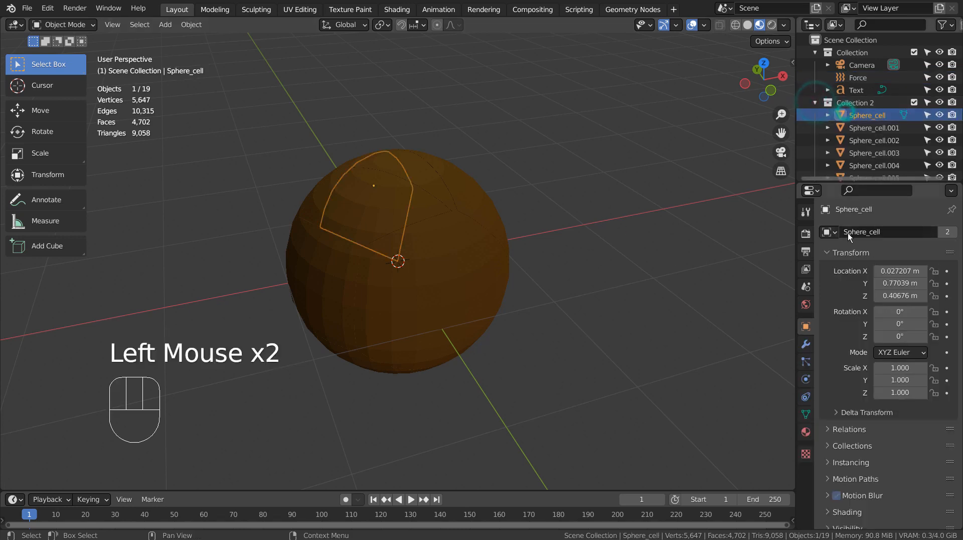
{"action": "left_click", "coordinate": [806, 379]}
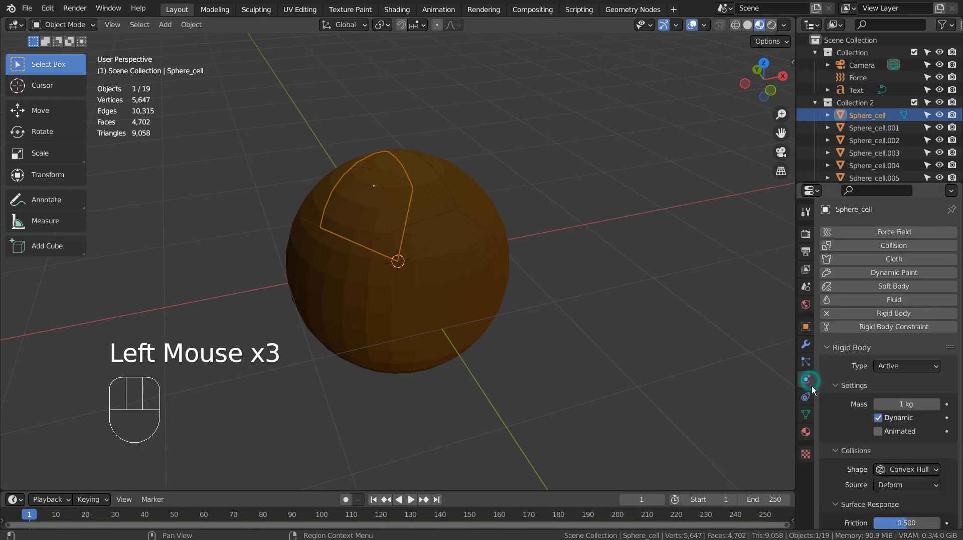
{"action": "left_click", "coordinate": [838, 423]}
{"action": "key", "text": "ctrl+space"}
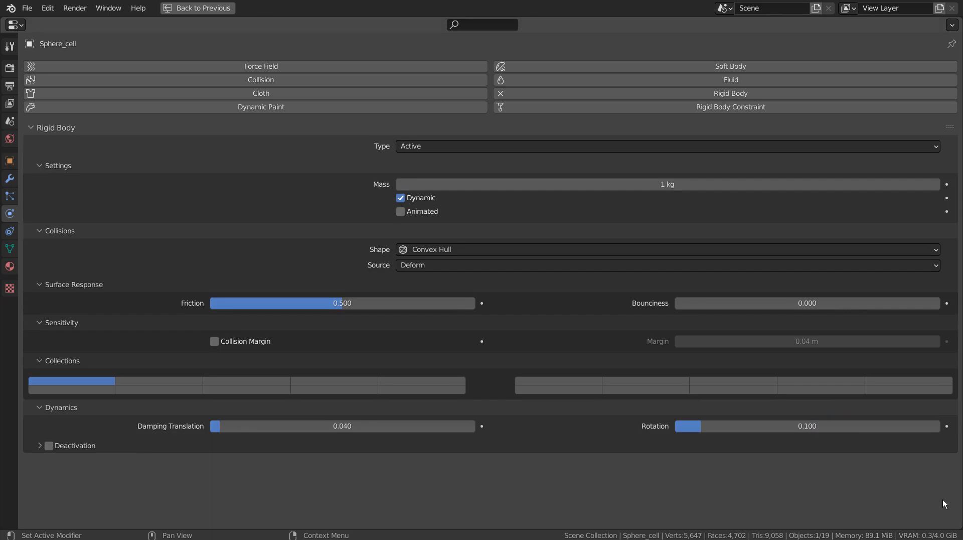
{"action": "key", "text": "ctrl+space"}
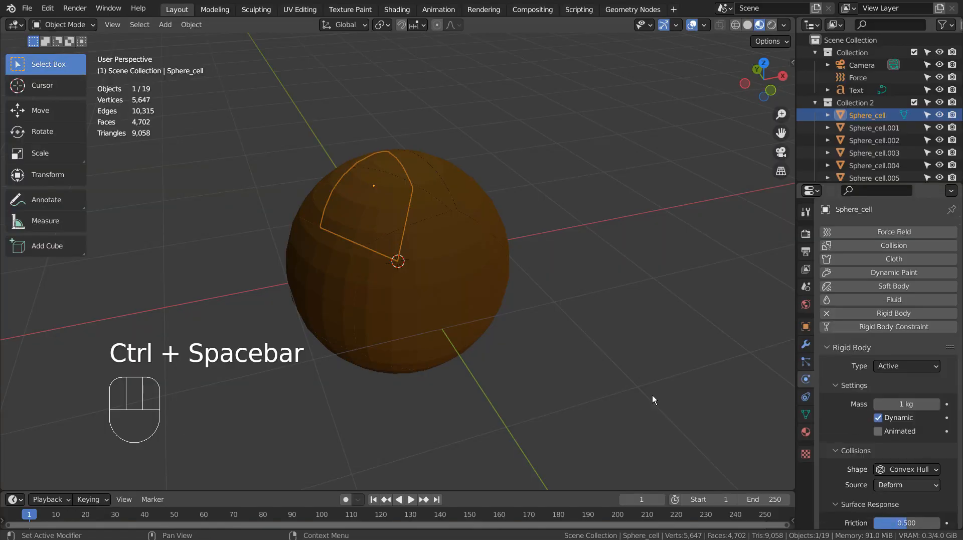
Check the scene's gravity setting, and play the animation from the first frame before rewinding it.
{"action": "left_click", "coordinate": [564, 360]}
{"action": "double_click", "coordinate": [805, 286]}
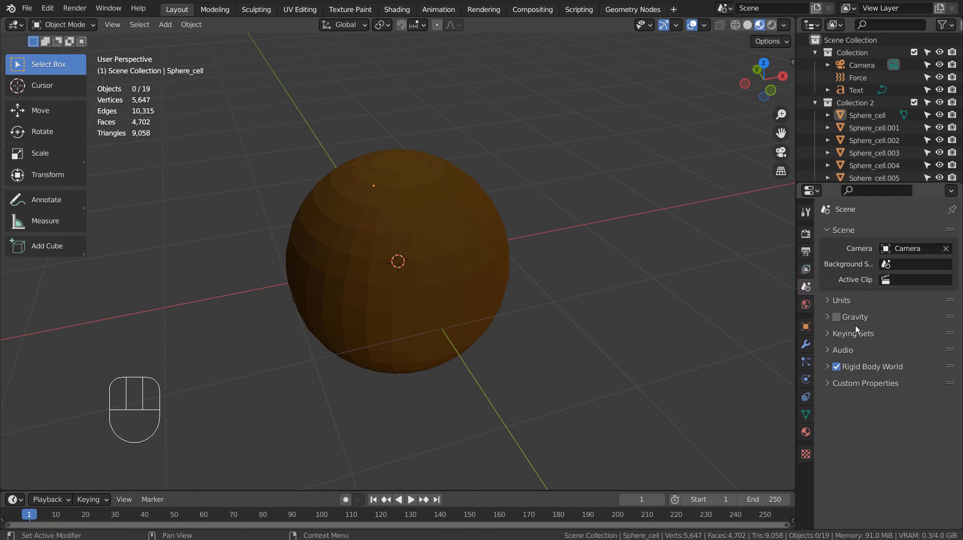
{"action": "left_click", "coordinate": [373, 503]}
{"action": "left_click", "coordinate": [409, 504]}
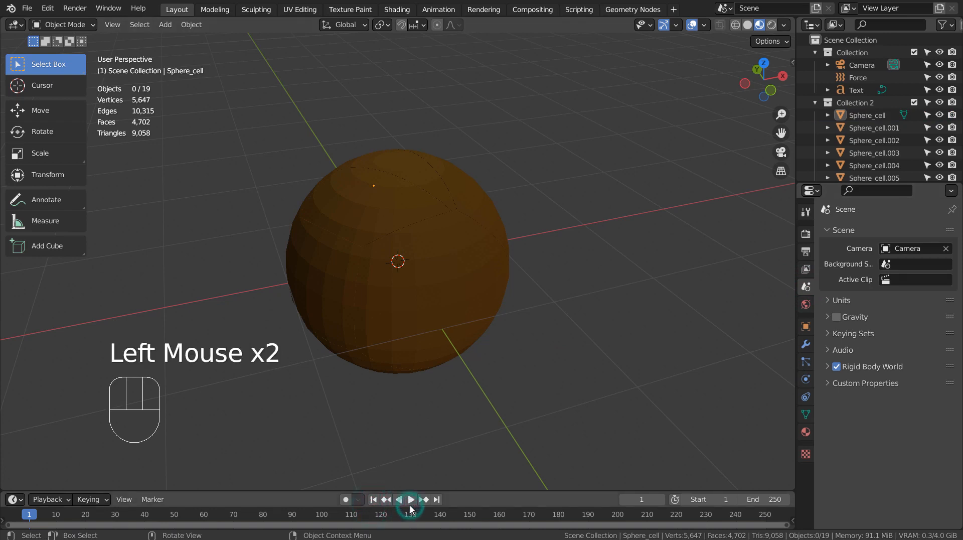
{"action": "left_click", "coordinate": [410, 501]}
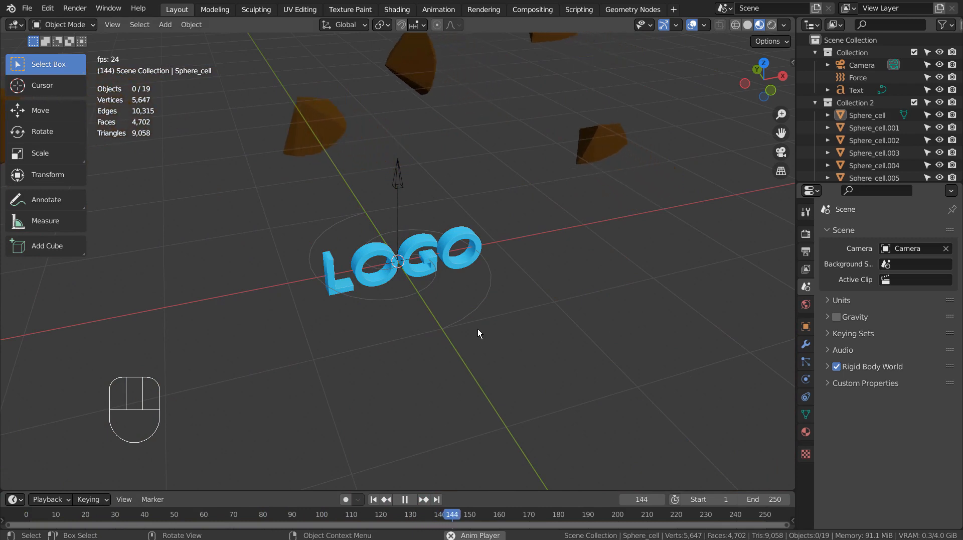
{"action": "left_click", "coordinate": [402, 502]}
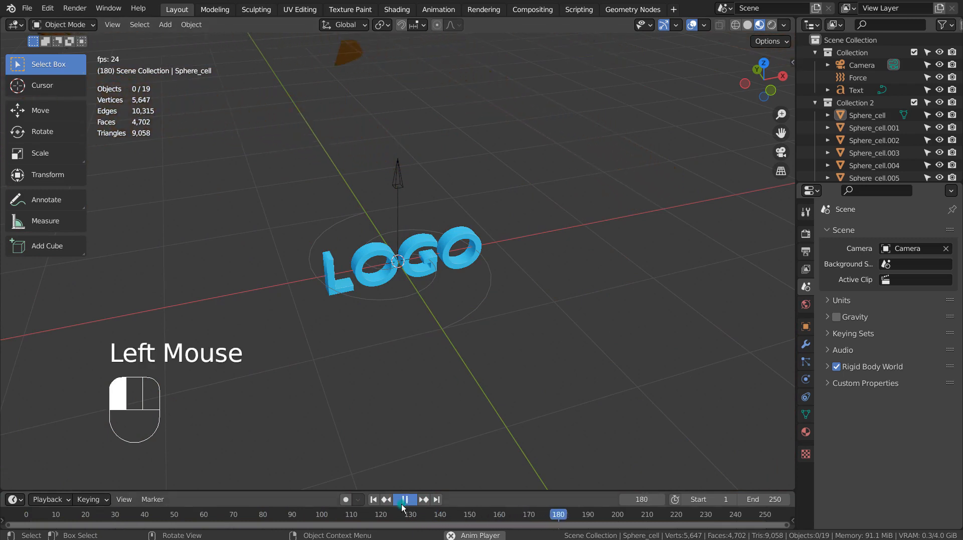
{"action": "left_click", "coordinate": [375, 500]}
{"action": "scroll", "coordinate": [489, 391], "scroll_direction": "down", "scroll_amount": 3}
{"action": "middle_click_drag", "start_coordinate": [495, 385], "coordinate": [468, 366]}
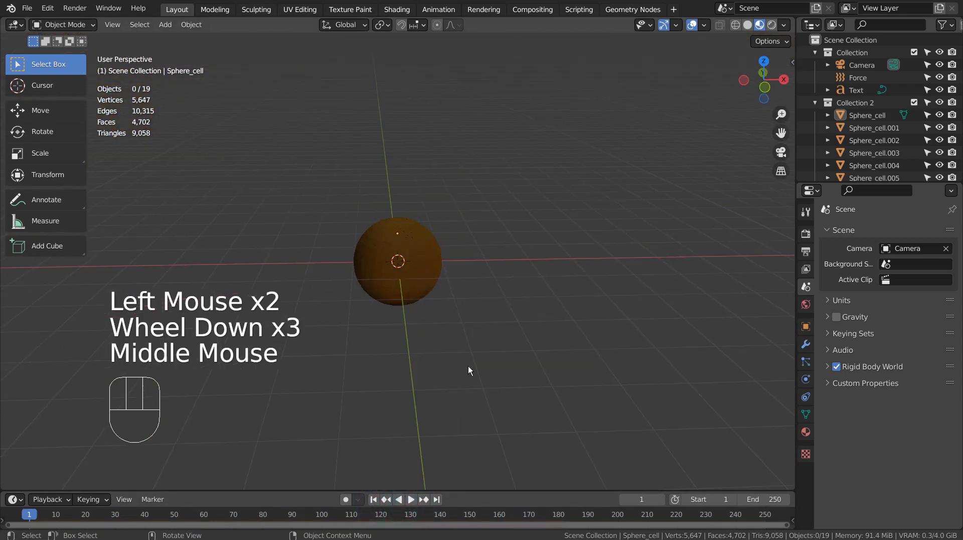
{"action": "scroll", "coordinate": [468, 366], "scroll_direction": "up", "scroll_amount": 2}
{"action": "left_click", "coordinate": [433, 238]}
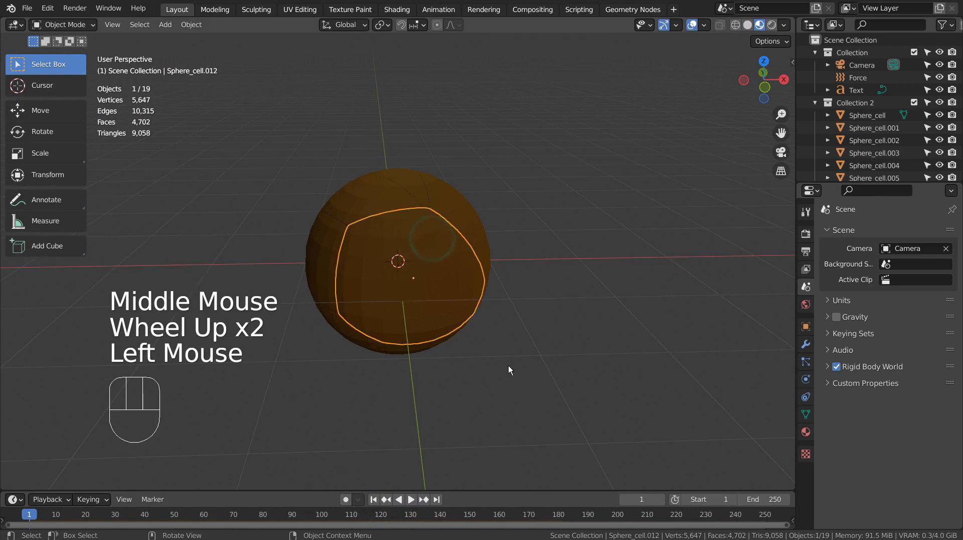
{"action": "middle_click_drag", "start_coordinate": [507, 365], "coordinate": [537, 366]}
{"action": "left_click", "coordinate": [539, 366]}
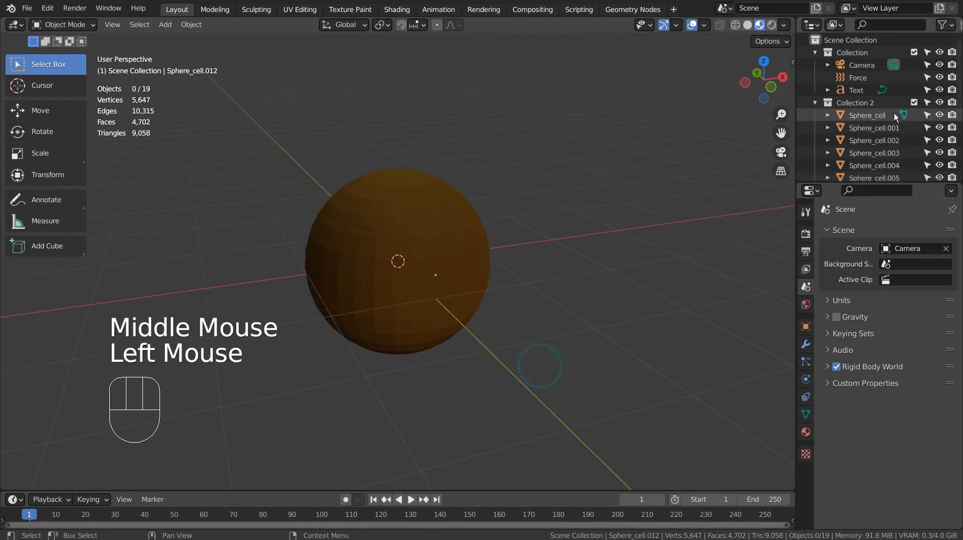
Set the vortex strength of the Force object to 555.
{"action": "left_click", "coordinate": [864, 78]}
{"action": "left_click", "coordinate": [792, 344]}
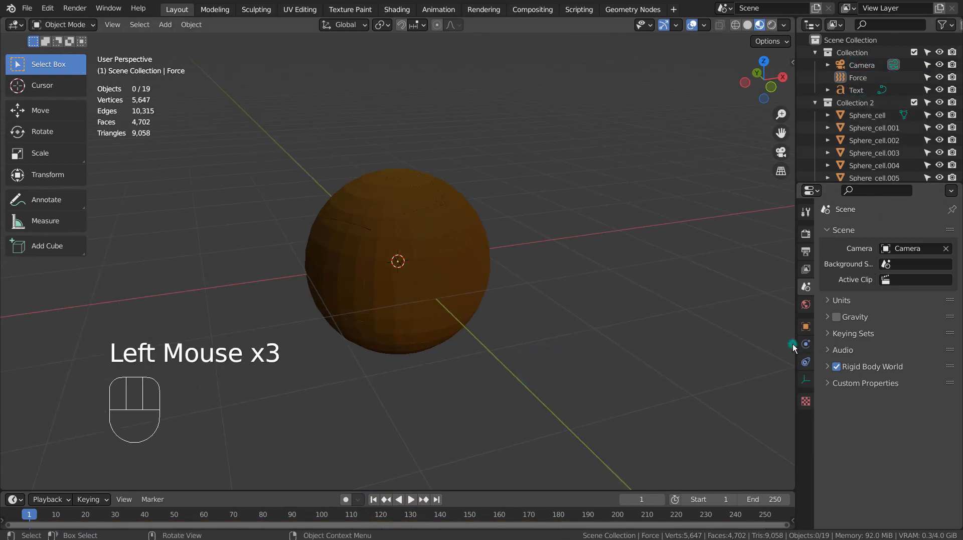
{"action": "left_click", "coordinate": [805, 344]}
{"action": "left_click", "coordinate": [897, 342]}
{"action": "type", "text": "555"}
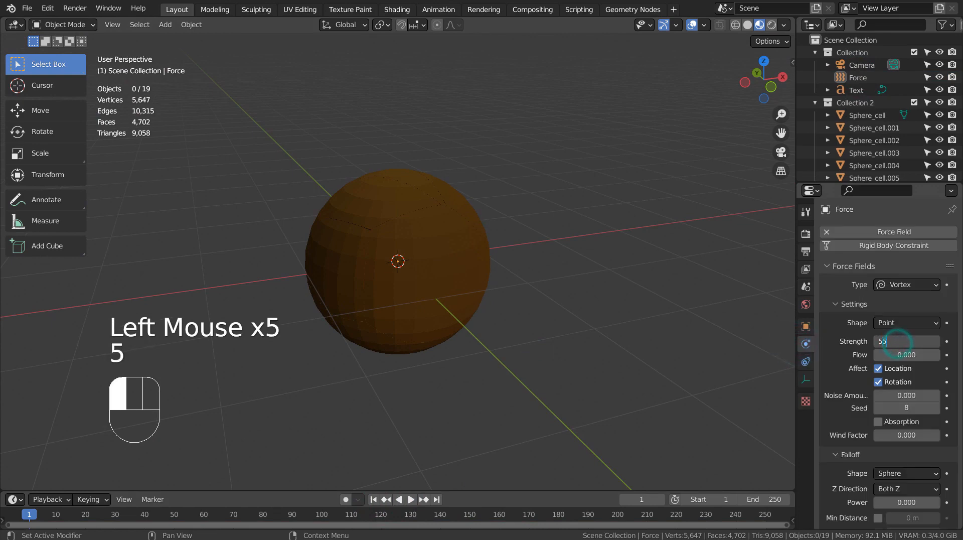
{"action": "key", "text": "Return"}
Play the fracture animation with the 555 vortex strength, and rewind it to the first frame.
{"action": "left_click", "coordinate": [375, 501]}
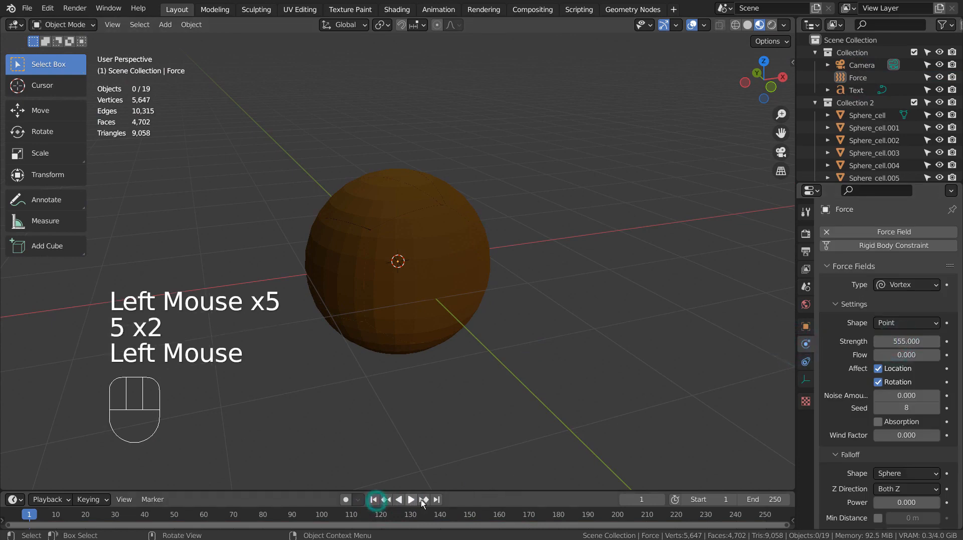
{"action": "left_click", "coordinate": [386, 499]}
{"action": "left_click", "coordinate": [411, 499]}
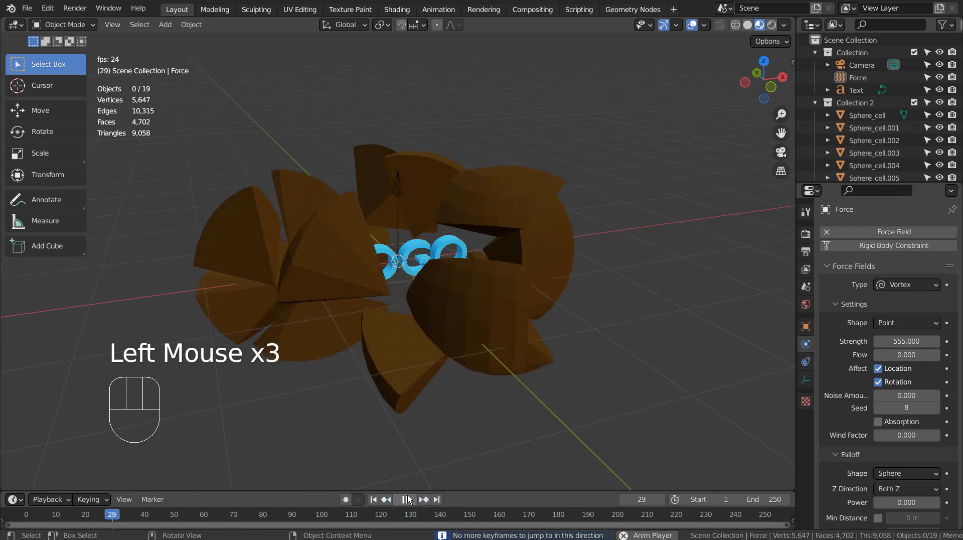
{"action": "left_click", "coordinate": [398, 499]}
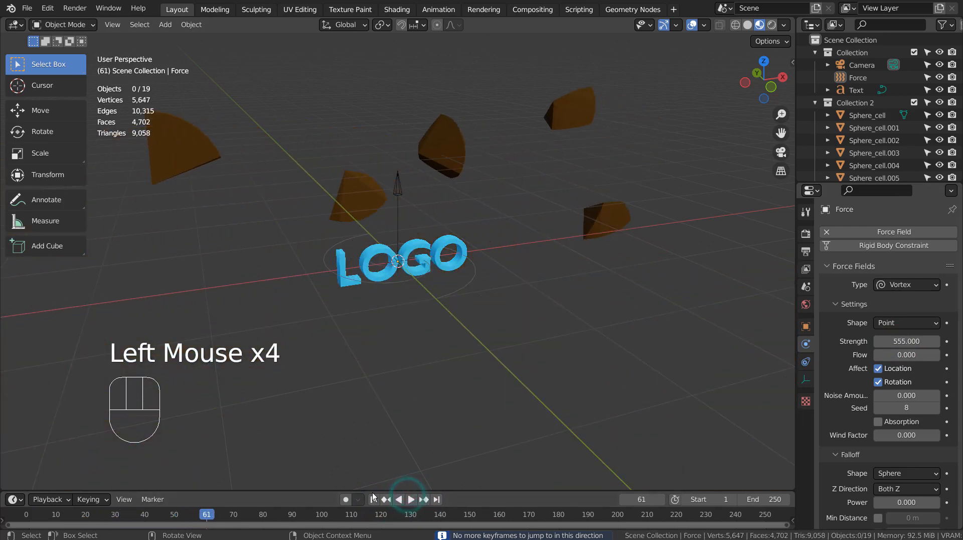
{"action": "double_click", "coordinate": [373, 499]}
Set the Force object's vortex strength to 55, and preview the animation before rewinding it.
{"action": "left_click", "coordinate": [896, 344]}
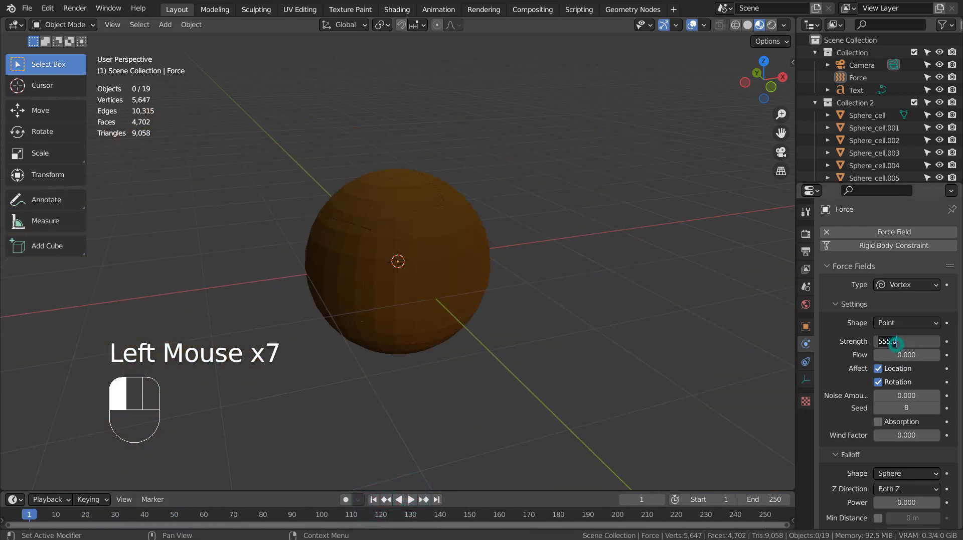
{"action": "type", "text": "55"}
{"action": "key", "text": "Return"}
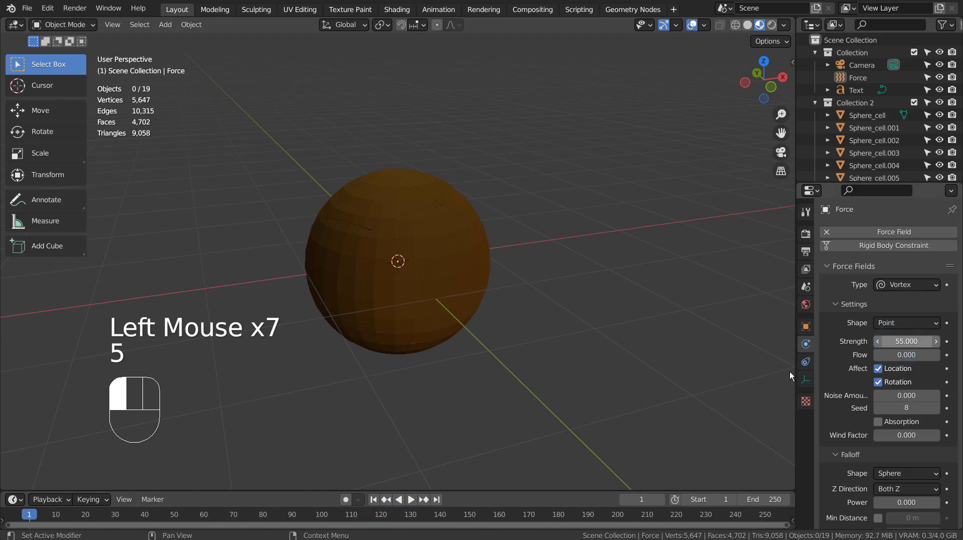
{"action": "left_click", "coordinate": [414, 498]}
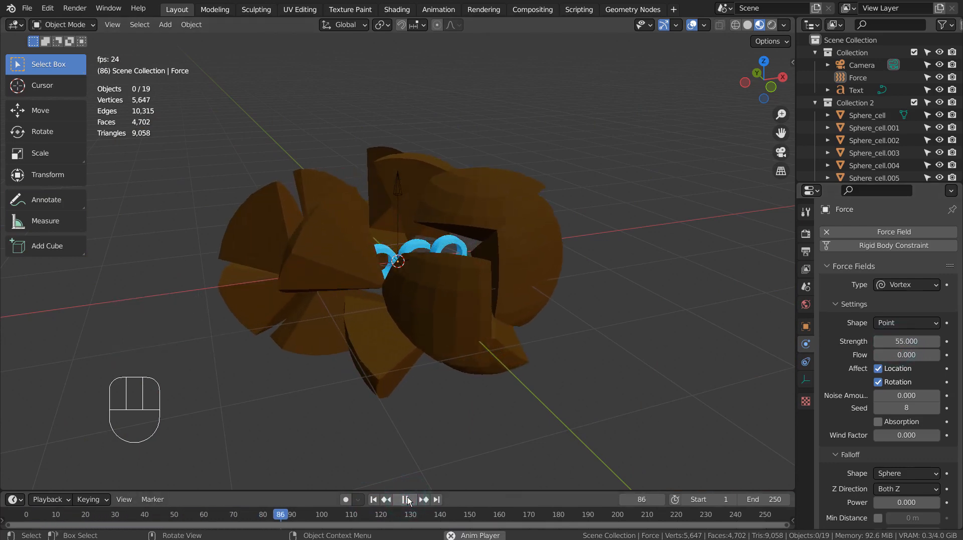
{"action": "left_click", "coordinate": [407, 499]}
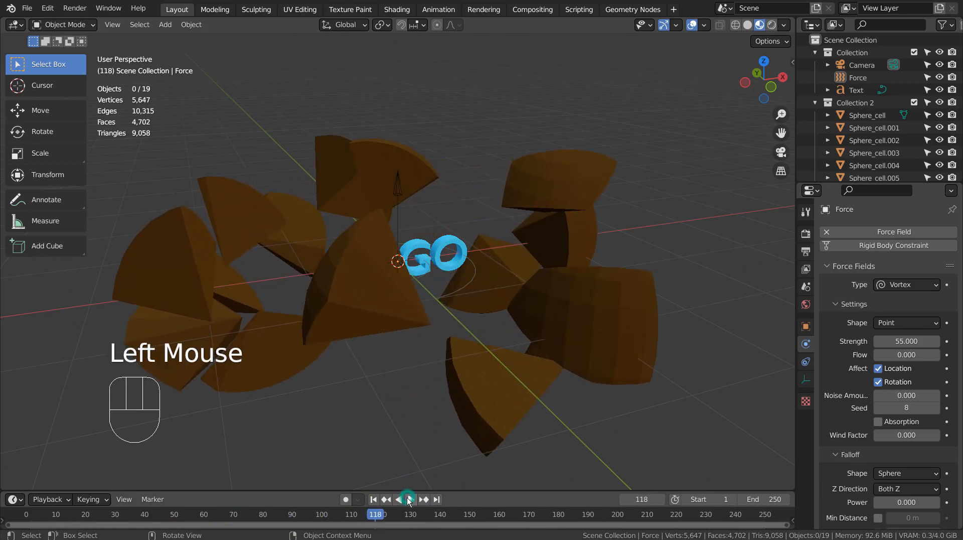
{"action": "left_click", "coordinate": [373, 499]}
Set the Force object's vortex strength to 5555, and preview the animation before rewinding it.
{"action": "left_click", "coordinate": [905, 342]}
{"action": "type", "text": "5"}
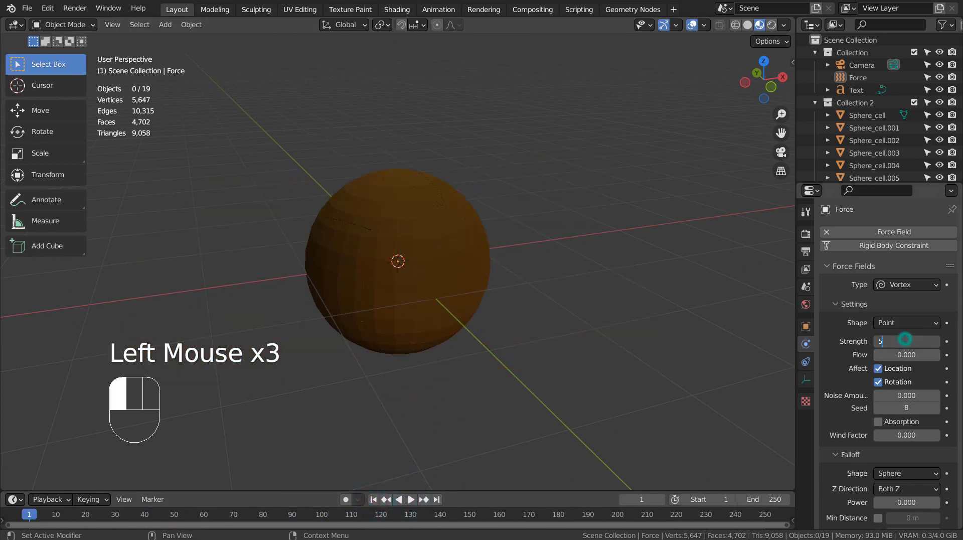
{"action": "type", "text": "555"}
{"action": "key", "text": "Return"}
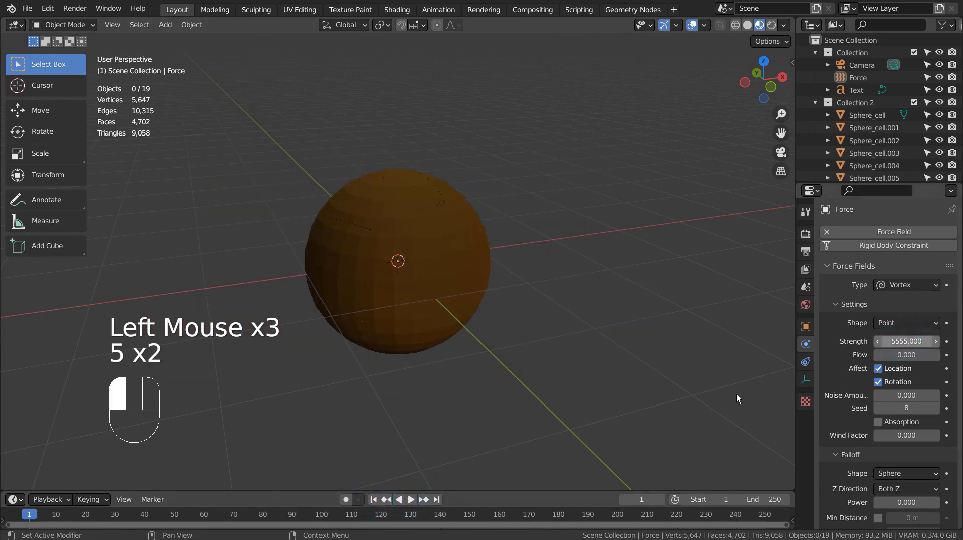
{"action": "left_click", "coordinate": [412, 501]}
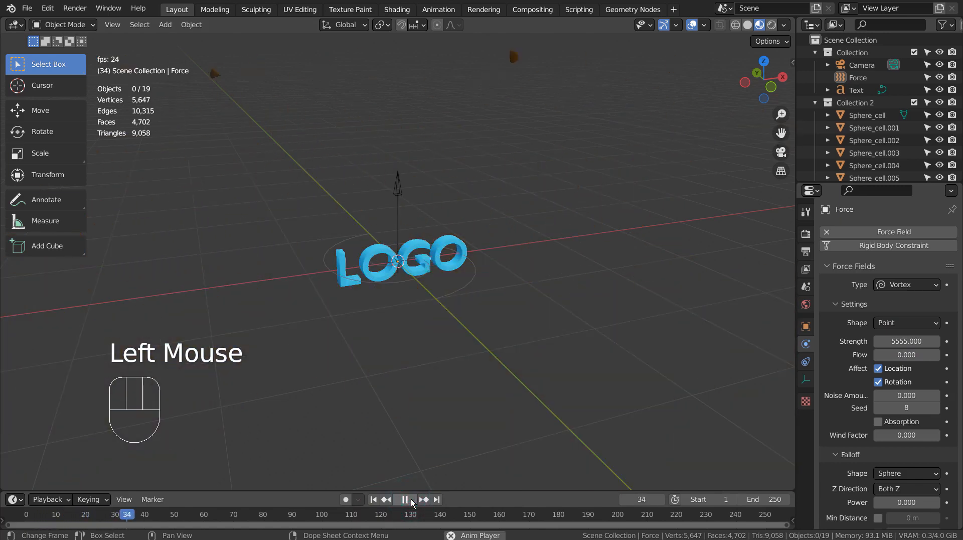
{"action": "left_click", "coordinate": [405, 499]}
{"action": "left_click", "coordinate": [374, 499]}
Preview the fracture animation twice from a low front angle, rewinding to the first frame after each playback.
{"action": "key", "text": "KP_1"}
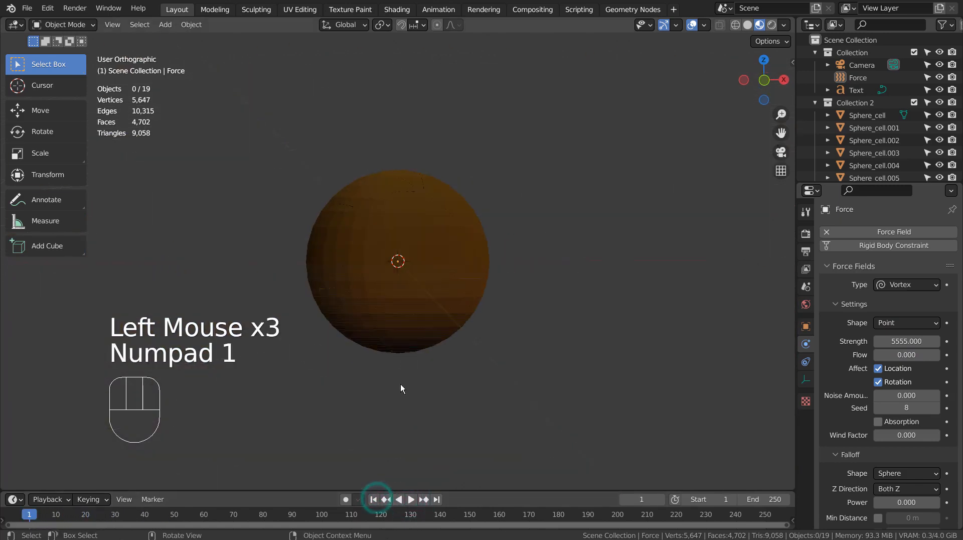
{"action": "middle_click_drag", "start_coordinate": [400, 384], "coordinate": [419, 355]}
{"action": "scroll", "coordinate": [403, 384], "scroll_direction": "up", "scroll_amount": 2}
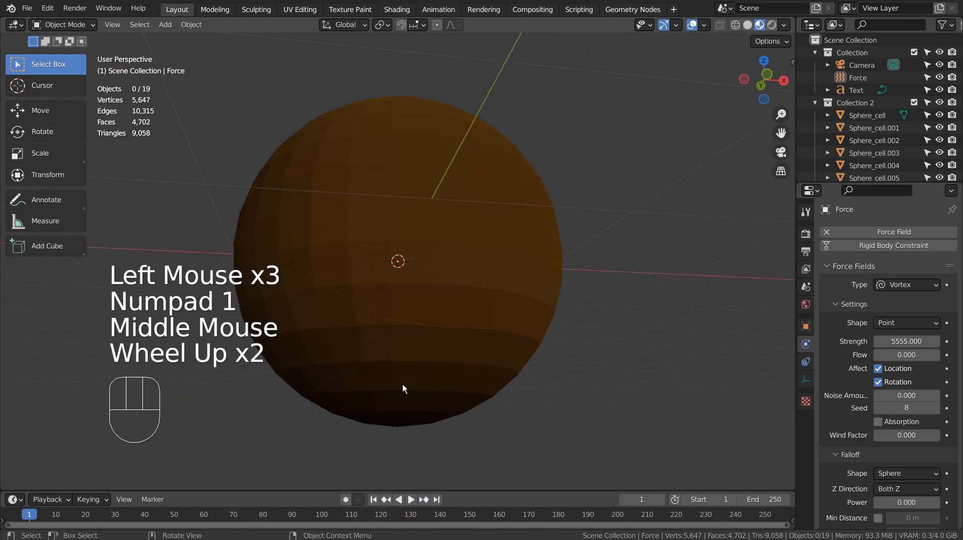
{"action": "left_click", "coordinate": [412, 499]}
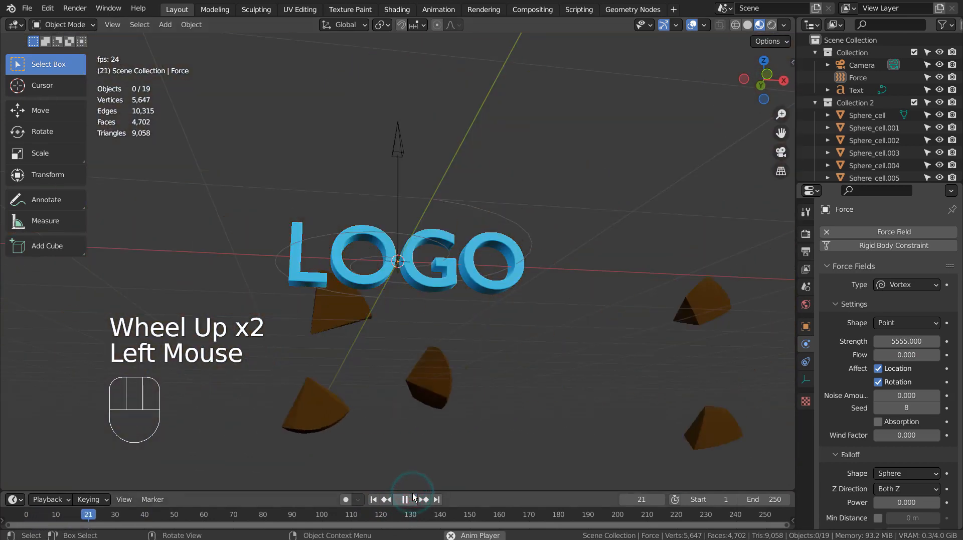
{"action": "left_click", "coordinate": [412, 499]}
{"action": "left_click", "coordinate": [373, 499]}
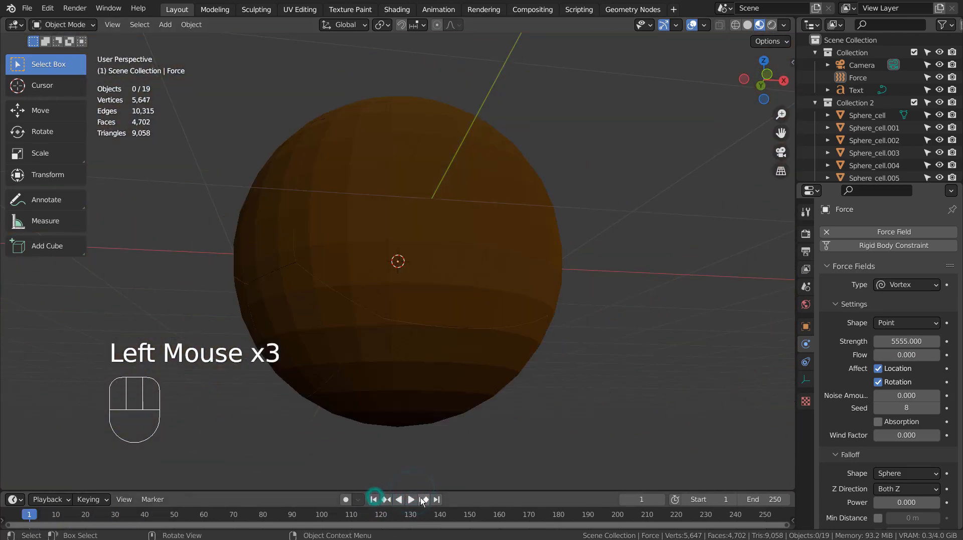
{"action": "left_click", "coordinate": [412, 499]}
{"action": "left_click", "coordinate": [411, 499]}
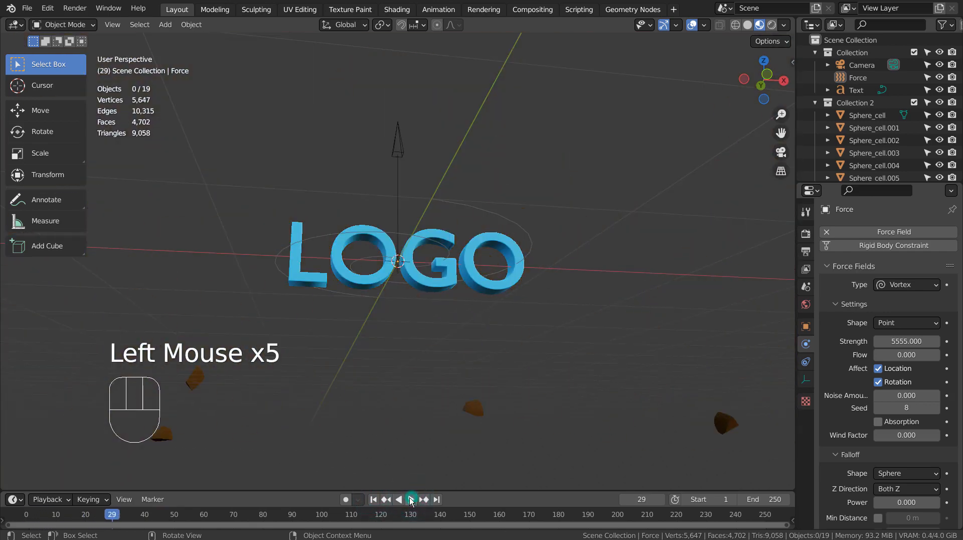
{"action": "left_click", "coordinate": [376, 500]}
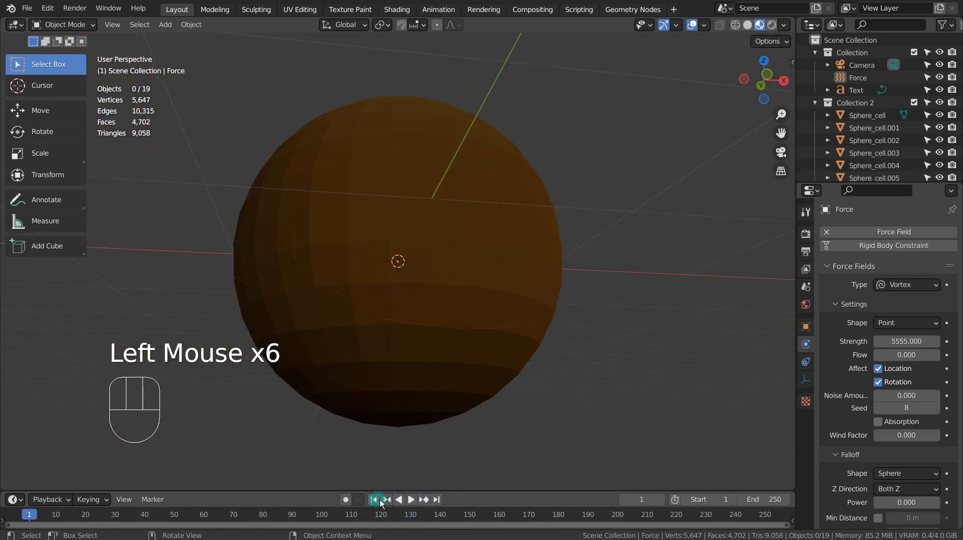
Play the animation in reverse and stop it, then rewind and play it forward, restarting from the first frame.
{"action": "left_click", "coordinate": [397, 499]}
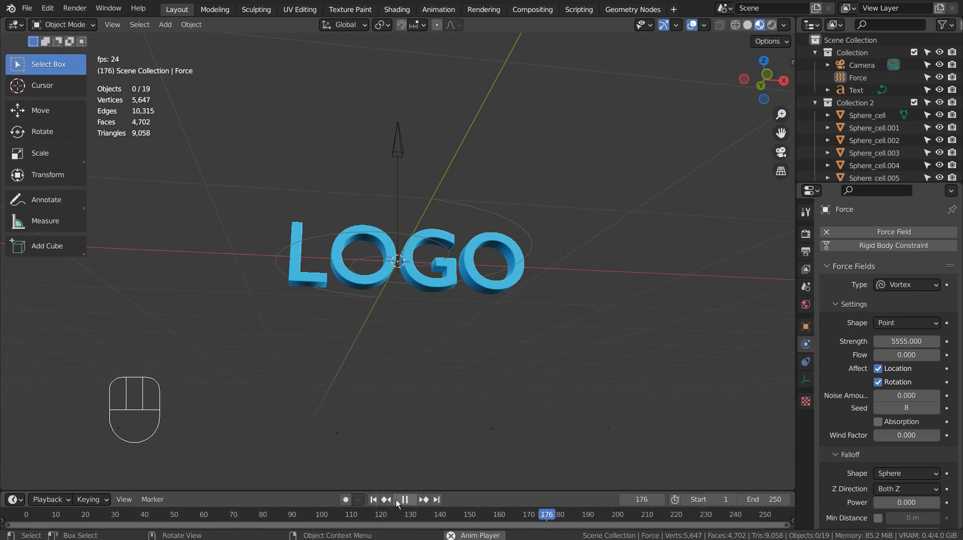
{"action": "left_click", "coordinate": [402, 499]}
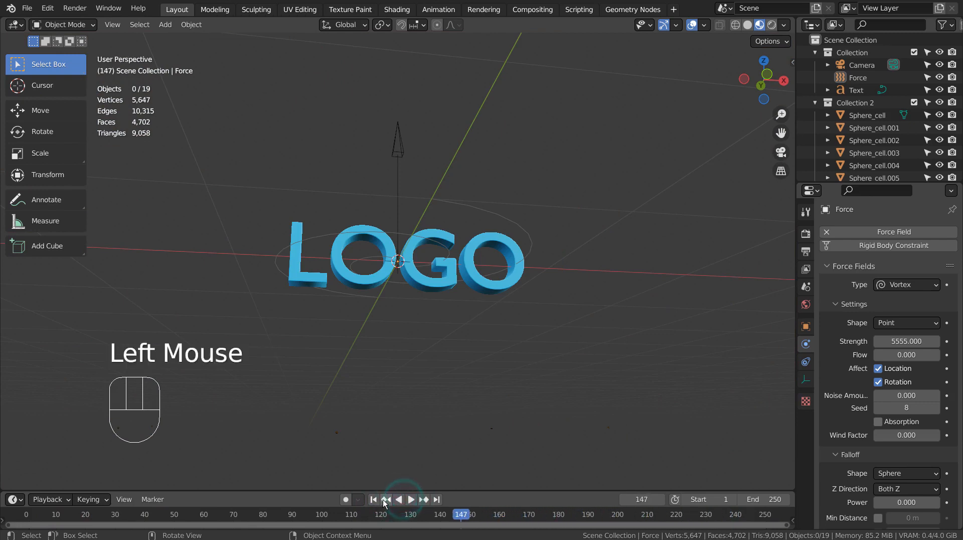
{"action": "left_click", "coordinate": [374, 499]}
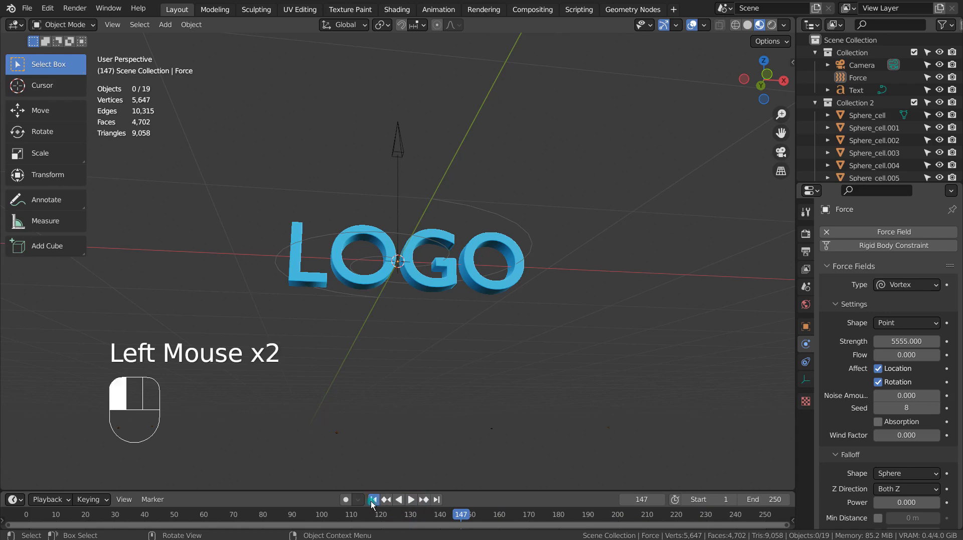
{"action": "left_click", "coordinate": [411, 499]}
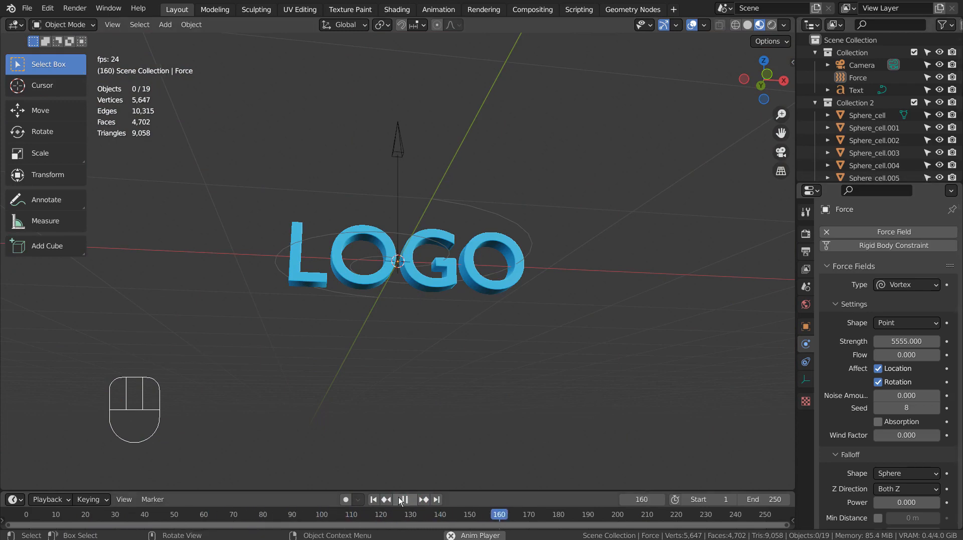
{"action": "left_click", "coordinate": [374, 499]}
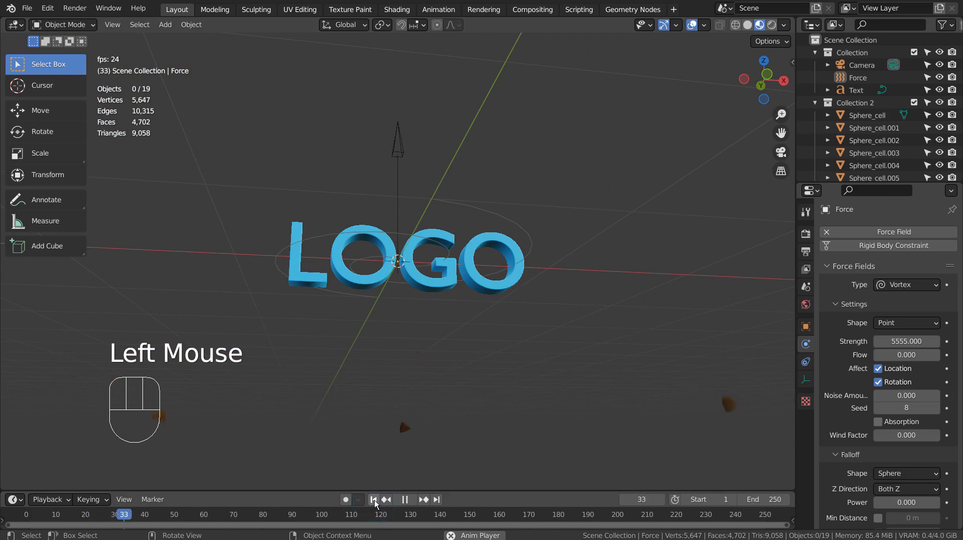
Hide the viewport overlays and restart the running animation from the first frame.
{"action": "left_click", "coordinate": [693, 25]}
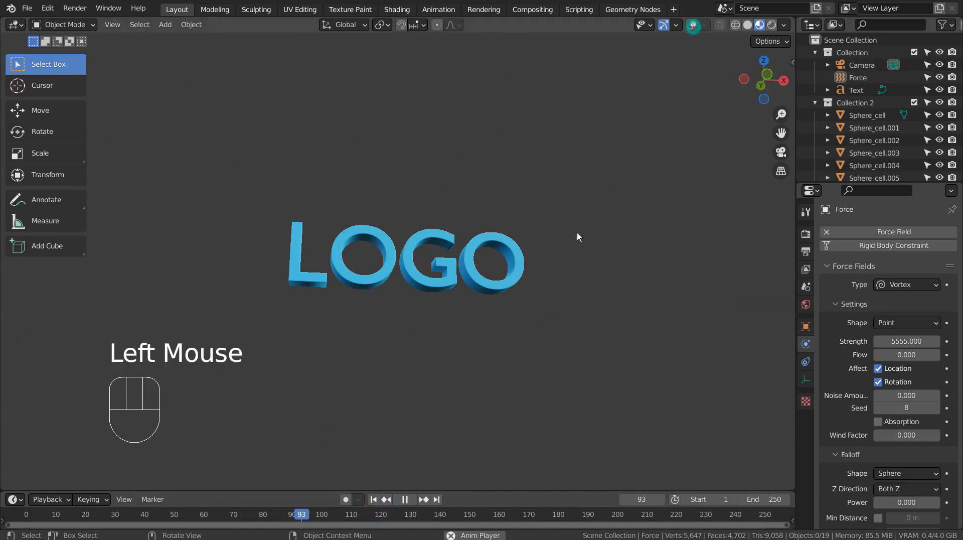
{"action": "left_click", "coordinate": [377, 499]}
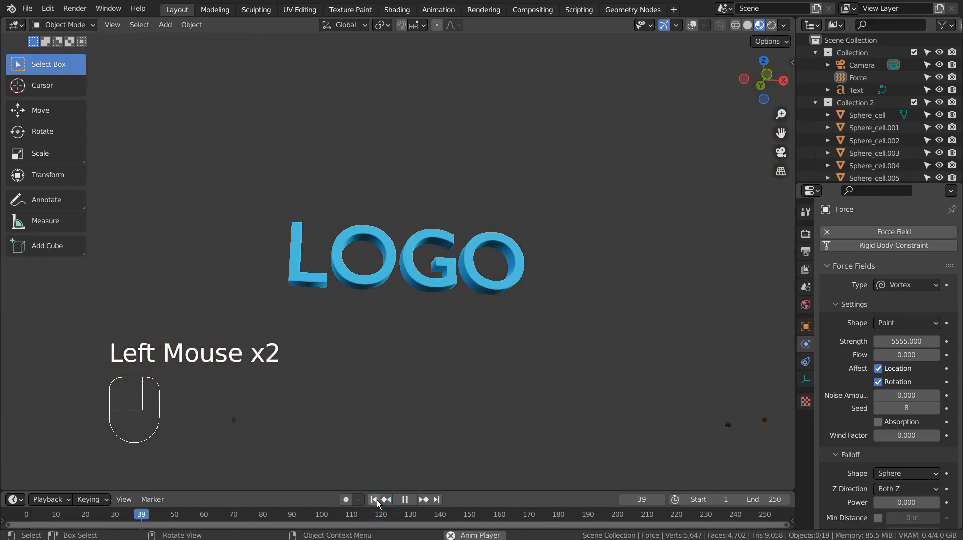
Set the Force object's vortex strength to 555 and restart the running animation from the first frame.
{"action": "left_click", "coordinate": [912, 342]}
{"action": "type", "text": "55"}
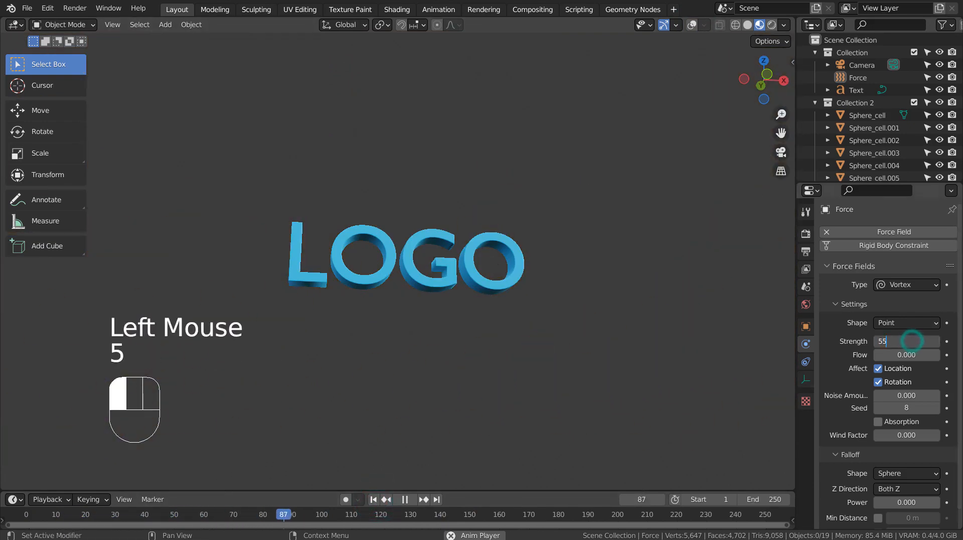
{"action": "type", "text": "5"}
{"action": "left_click", "coordinate": [380, 499]}
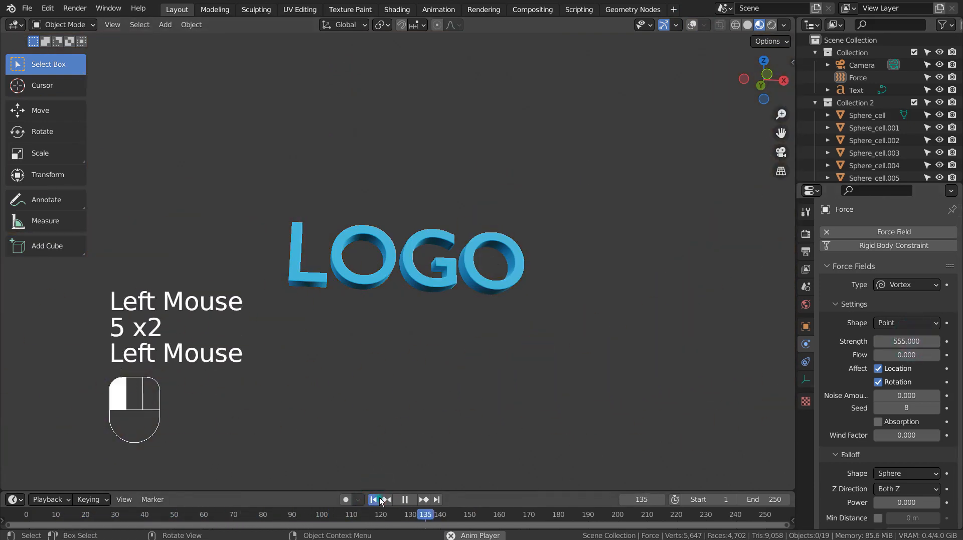